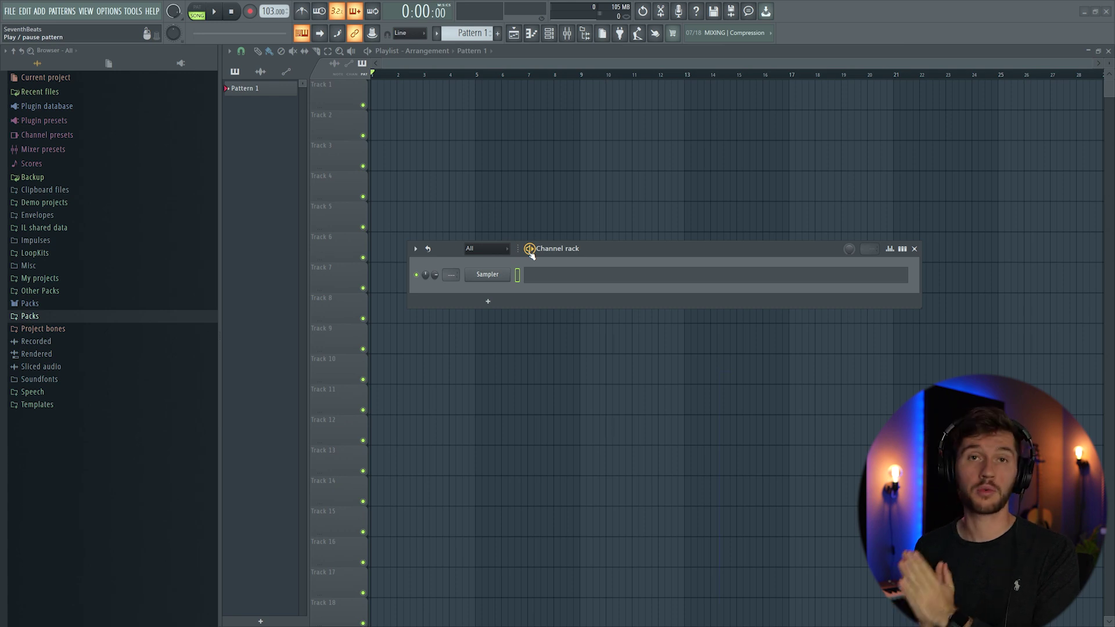
Replace the Sampler channel with Wurli V2, and enter and play a C5, D#5 and G5 chord in its piano roll.
right_click(499, 276)
left_click(558, 375)
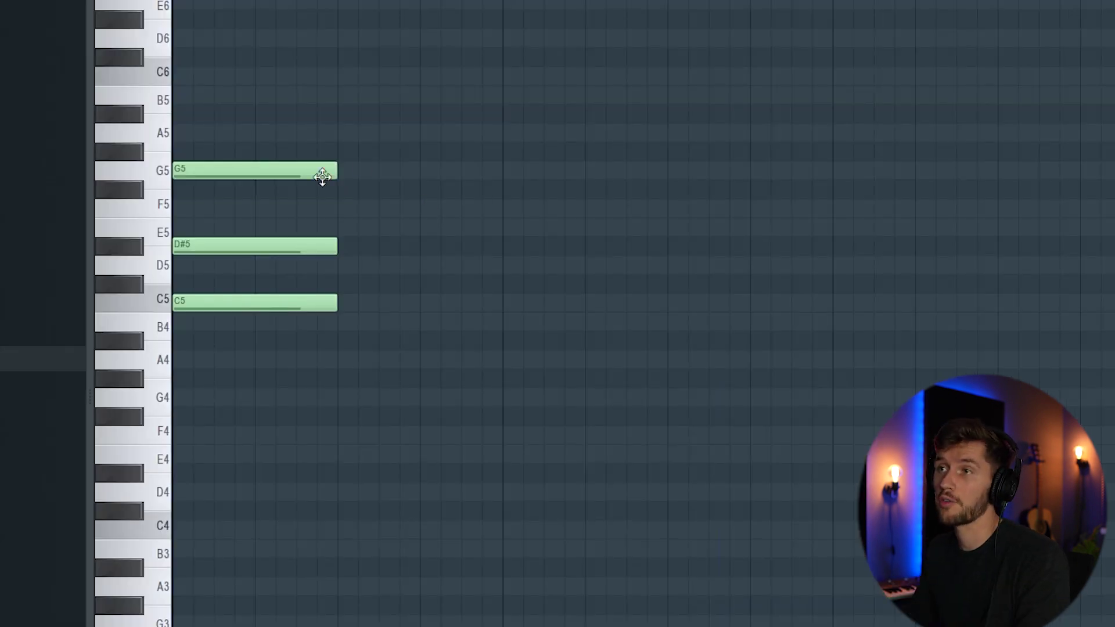
key("space")
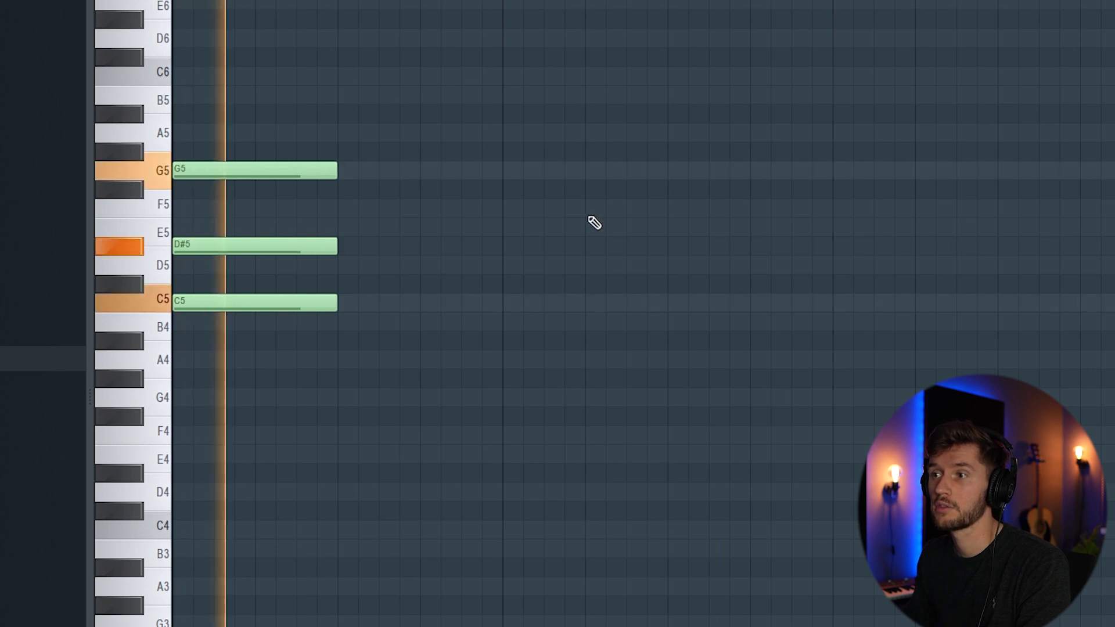
key("space")
Build a second chord after the first by copying its upper two notes to F5 and A5 and adding C5, and play both.
left_click_drag(288, 125, 289, 272)
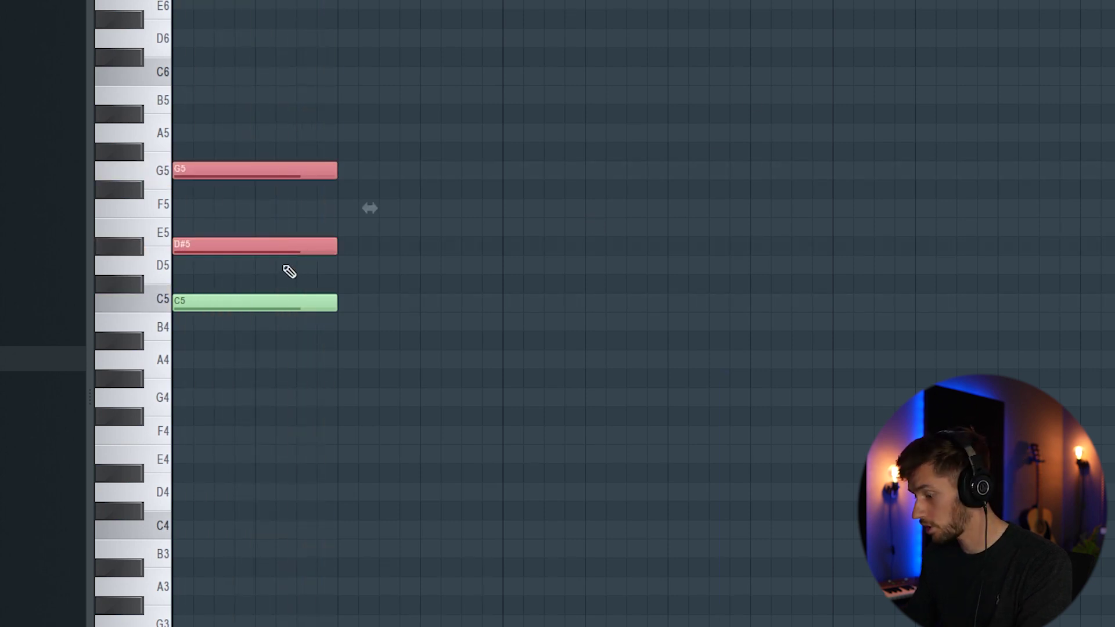
key("shift+Right")
left_click_drag(232, 166, 367, 121)
left_click(343, 302)
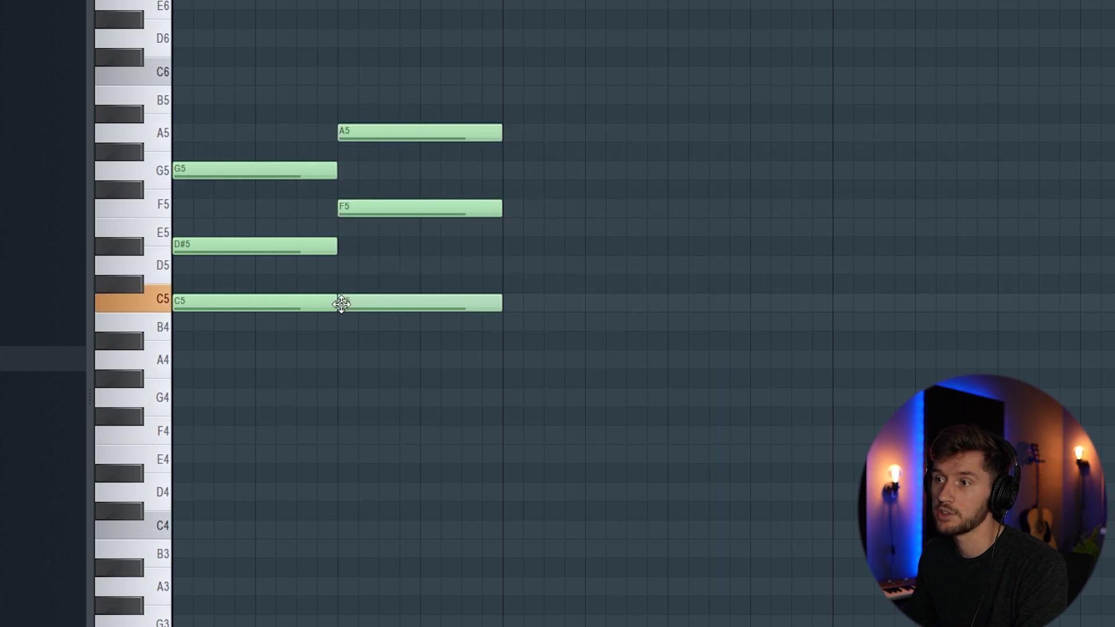
key("space")
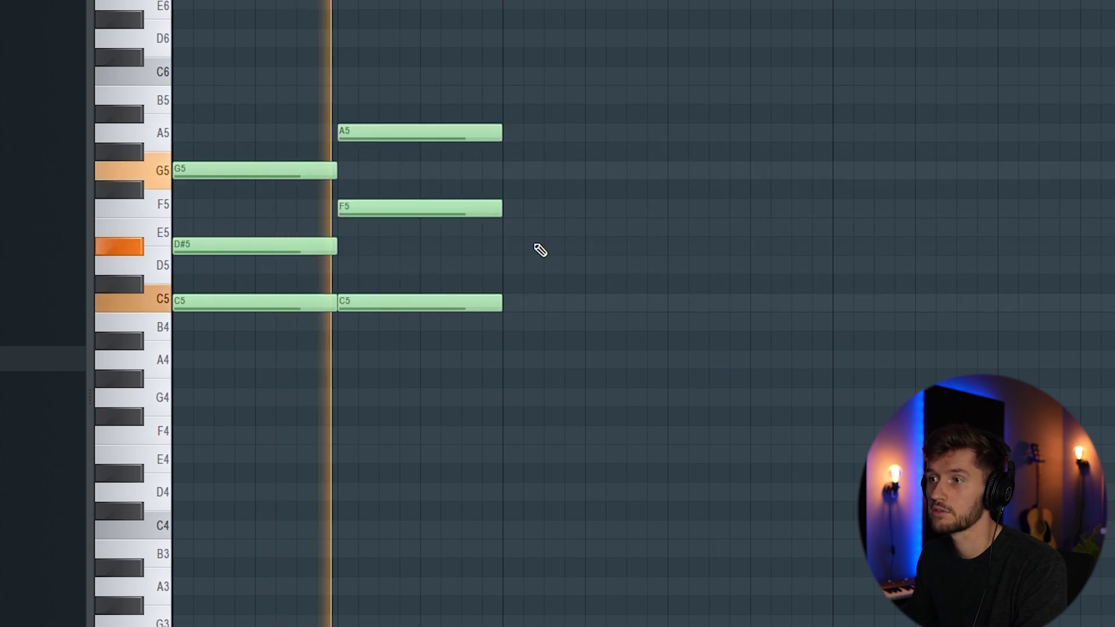
key("space")
Add a third chord of A#5, G5 and D5 directly after the second chord and play the sequence.
left_click(507, 115)
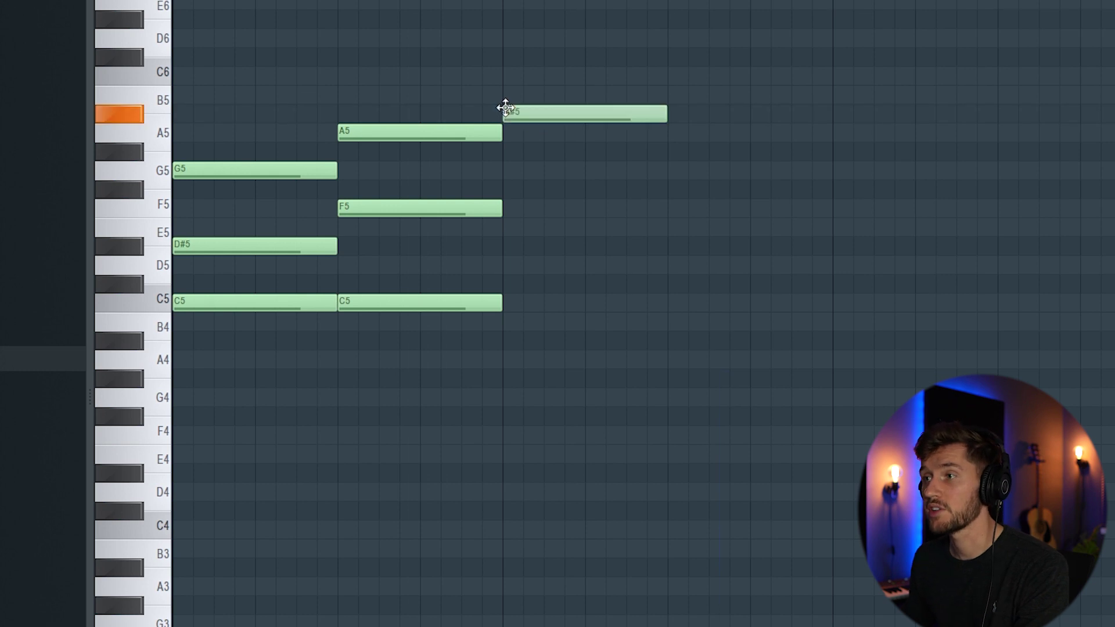
left_click(505, 170)
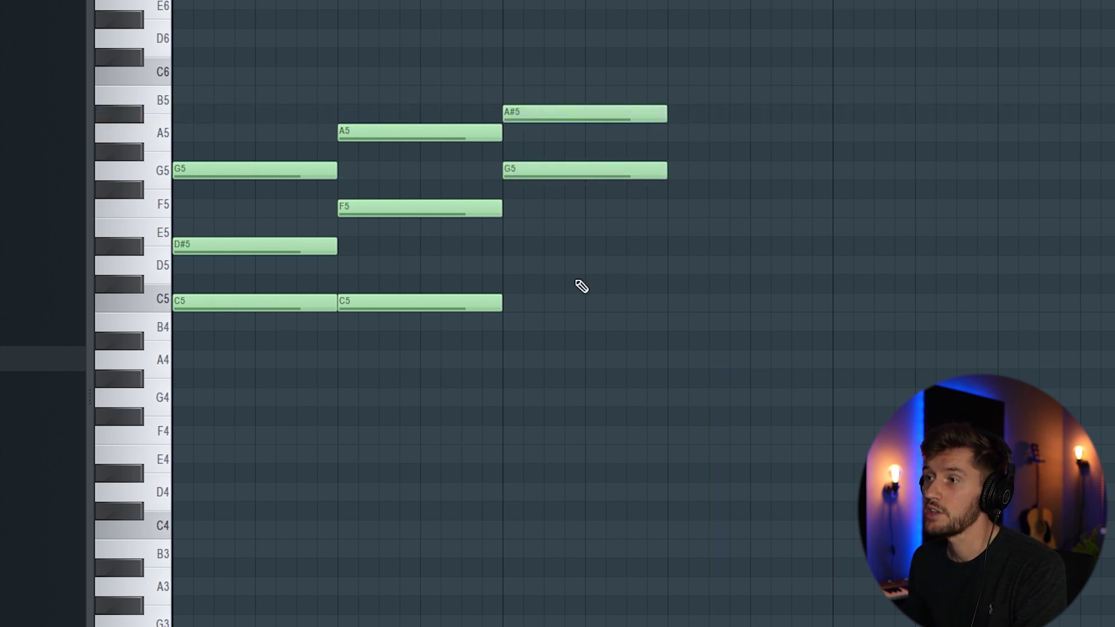
left_click(512, 265)
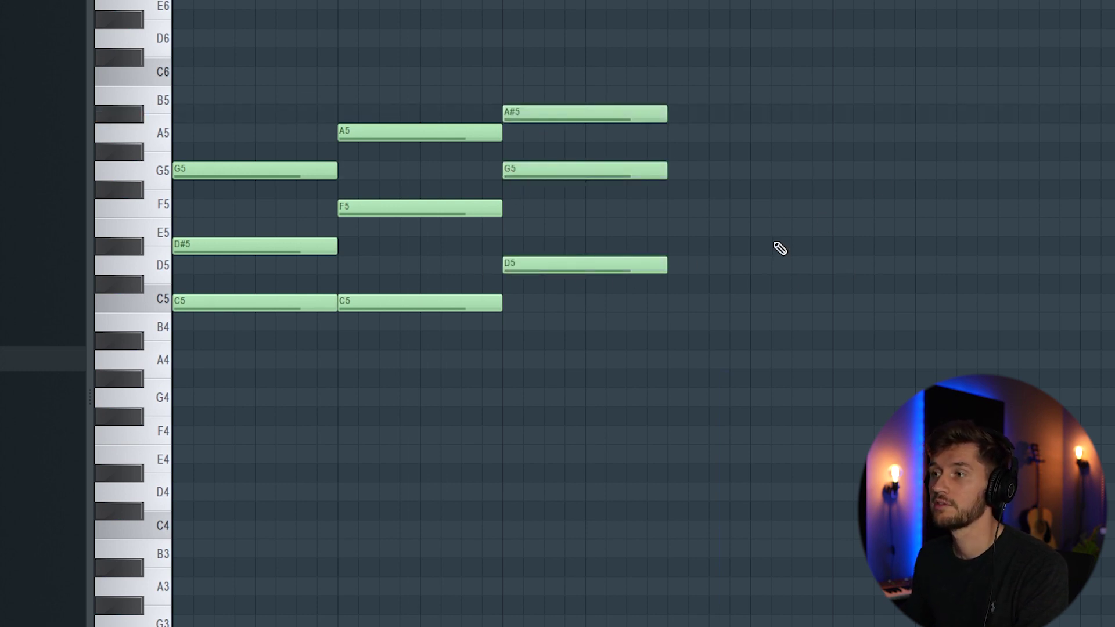
key("space")
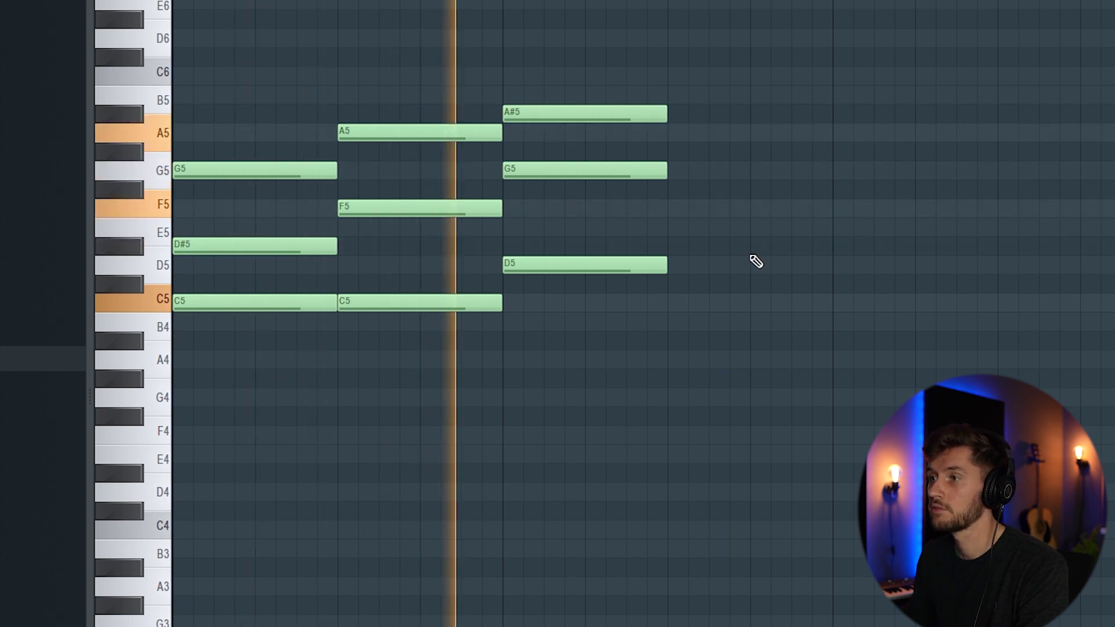
key("space")
Duplicate the second chord to the end of the progression, move its lowest note up to D5, and play the result.
left_click_drag(418, 29, 448, 429)
key("ctrl+b")
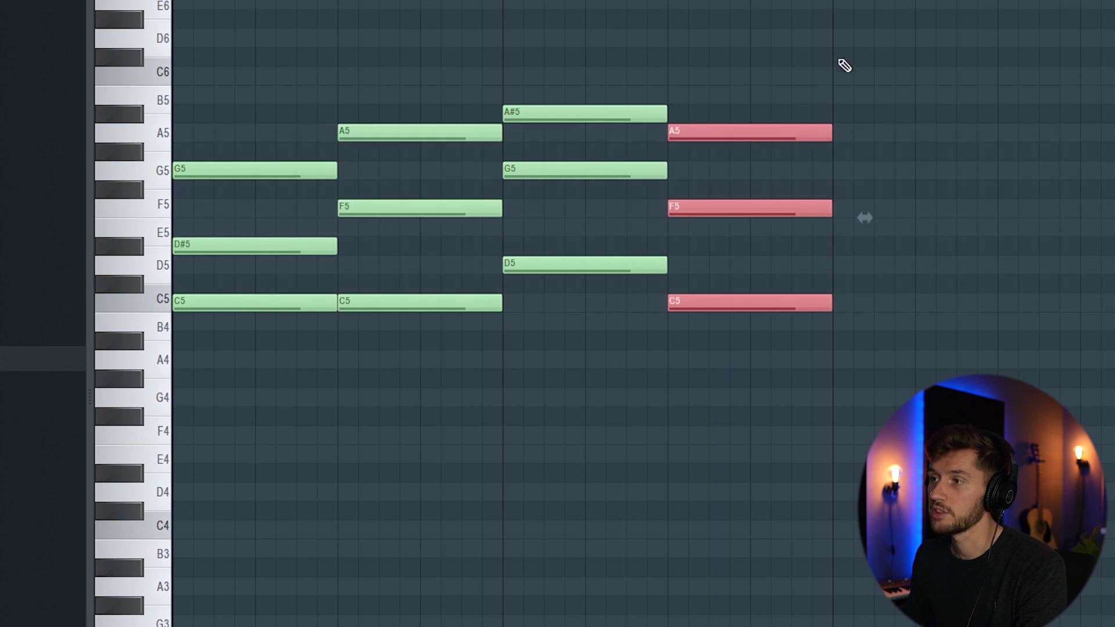
left_click(751, 252)
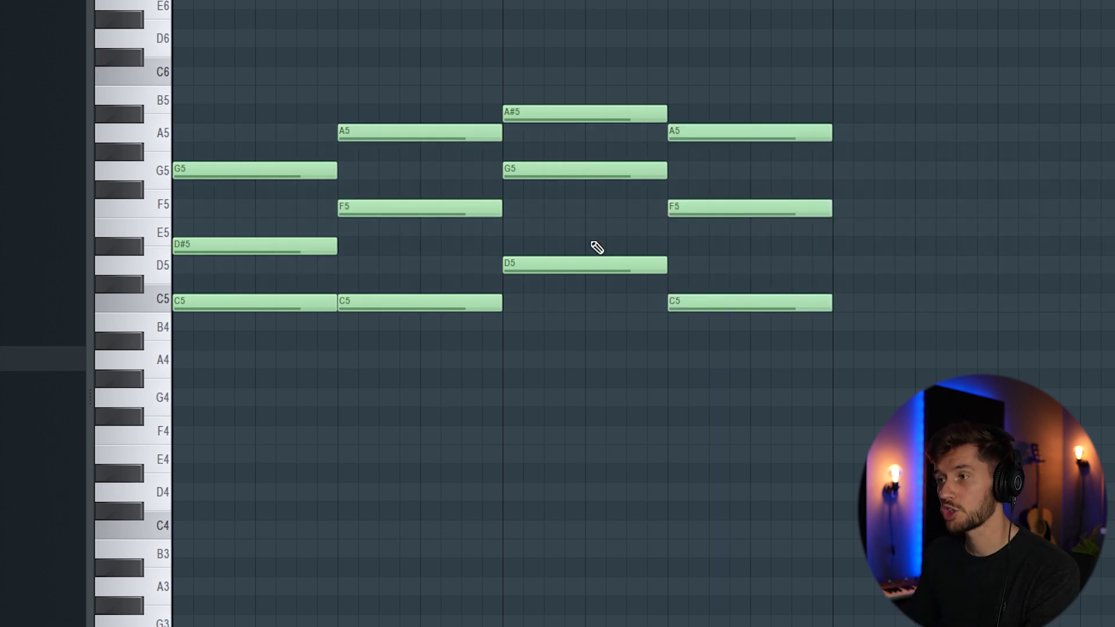
left_click_drag(738, 301, 672, 256)
key("space")
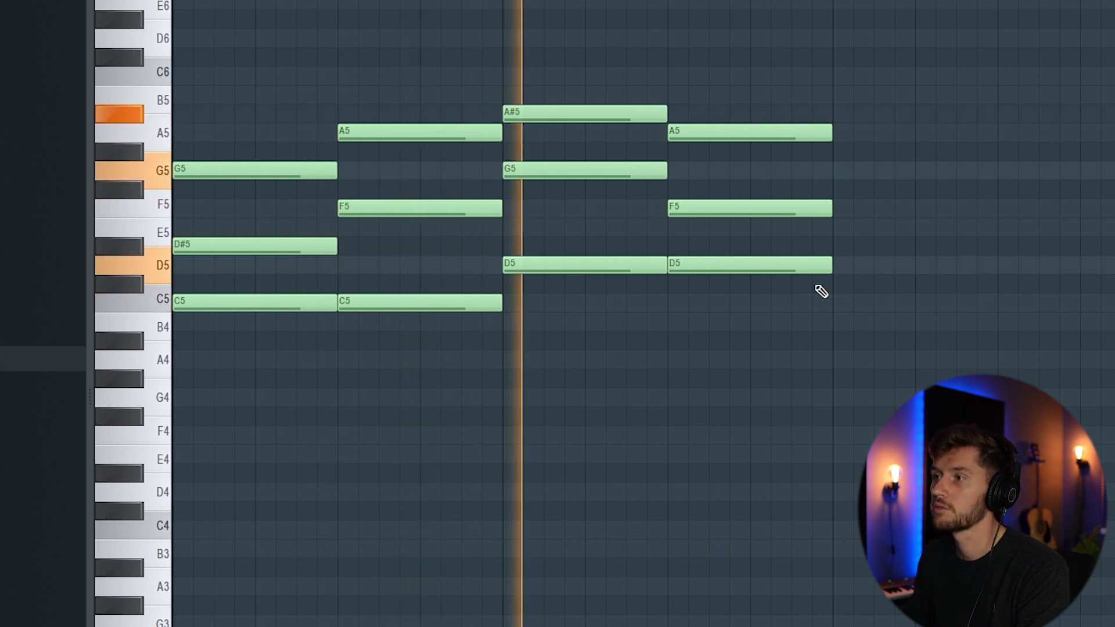
key("space")
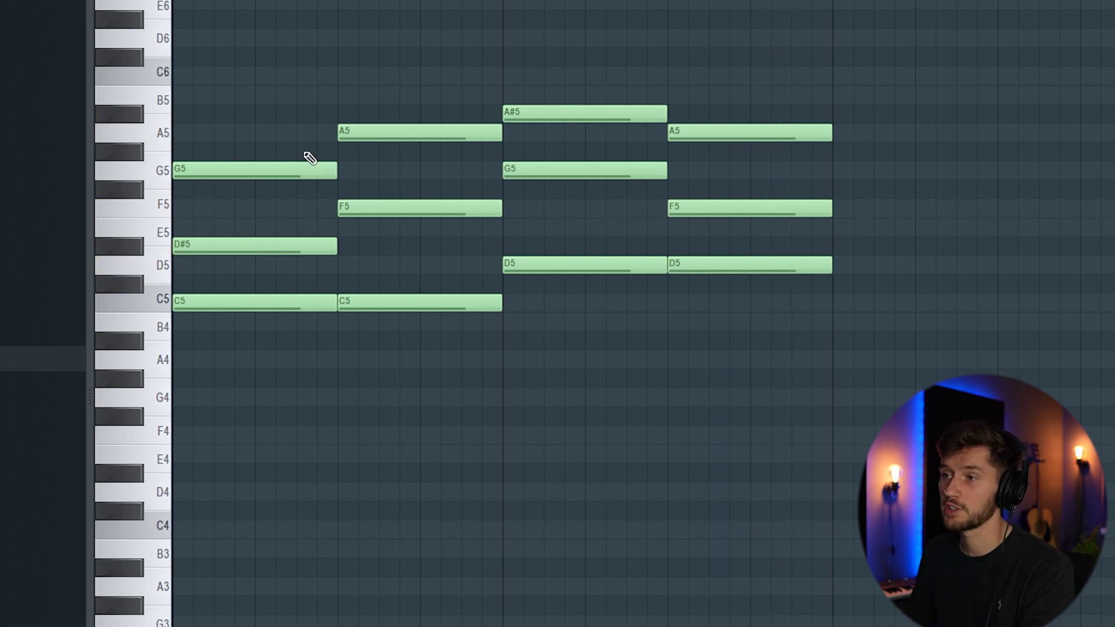
Shorten the first chord to six grid steps and stretch the second chord to ten steps so it fills the gap.
left_click_drag(303, 125, 313, 364)
left_click_drag(339, 172, 312, 192)
left_click_drag(393, 87, 372, 308)
left_click_drag(381, 133, 331, 133)
left_click_drag(468, 132, 503, 132)
Shorten the third chord to six grid steps and stretch the fourth chord to ten steps up to the bar's end.
left_click_drag(625, 88, 639, 279)
left_click_drag(661, 114, 621, 116)
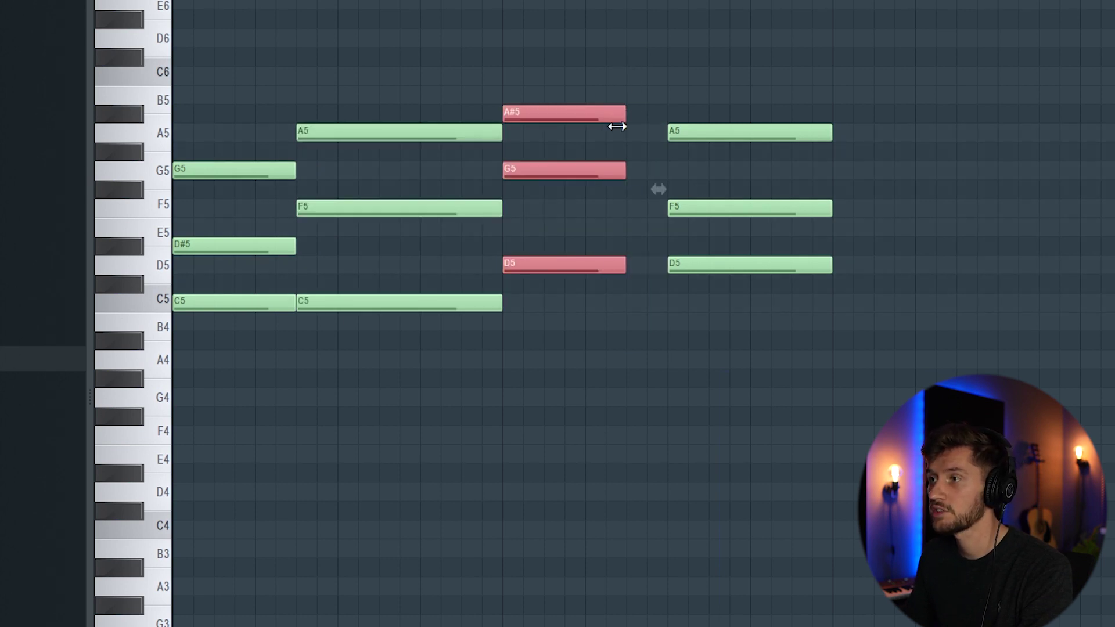
left_click_drag(687, 99, 715, 281)
left_click_drag(694, 136, 652, 137)
key("space")
left_click_drag(797, 142, 834, 134)
Duplicate the four-chord progression into bars 3 and 4 and rename the Wurli V2 channel to CHORD.
left_click(936, 110)
right_click(941, 112)
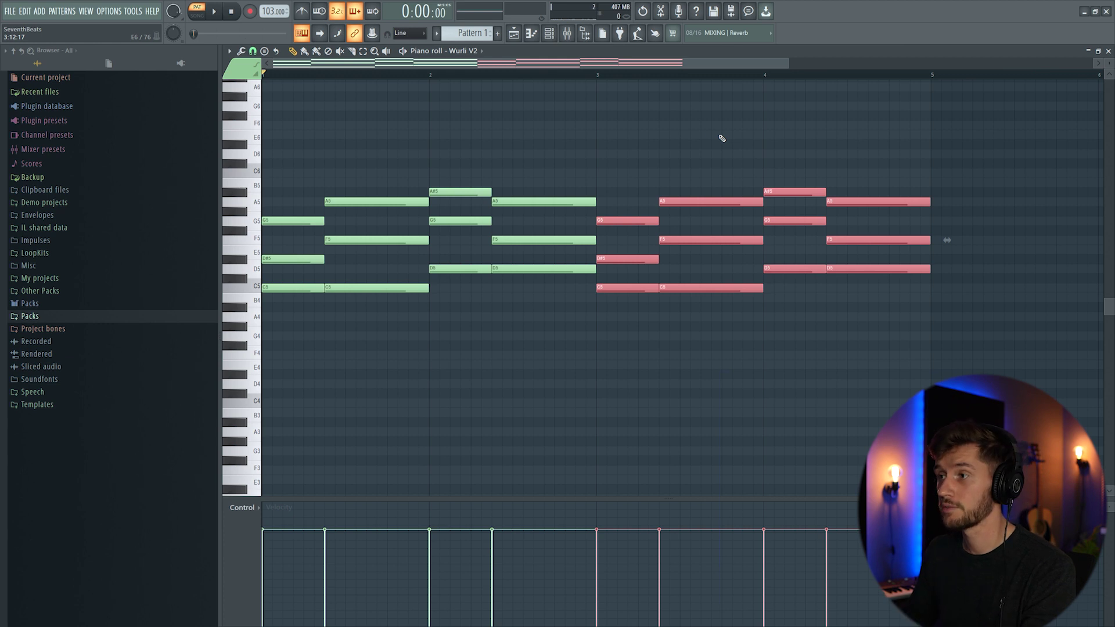
key("F6")
left_click(489, 280)
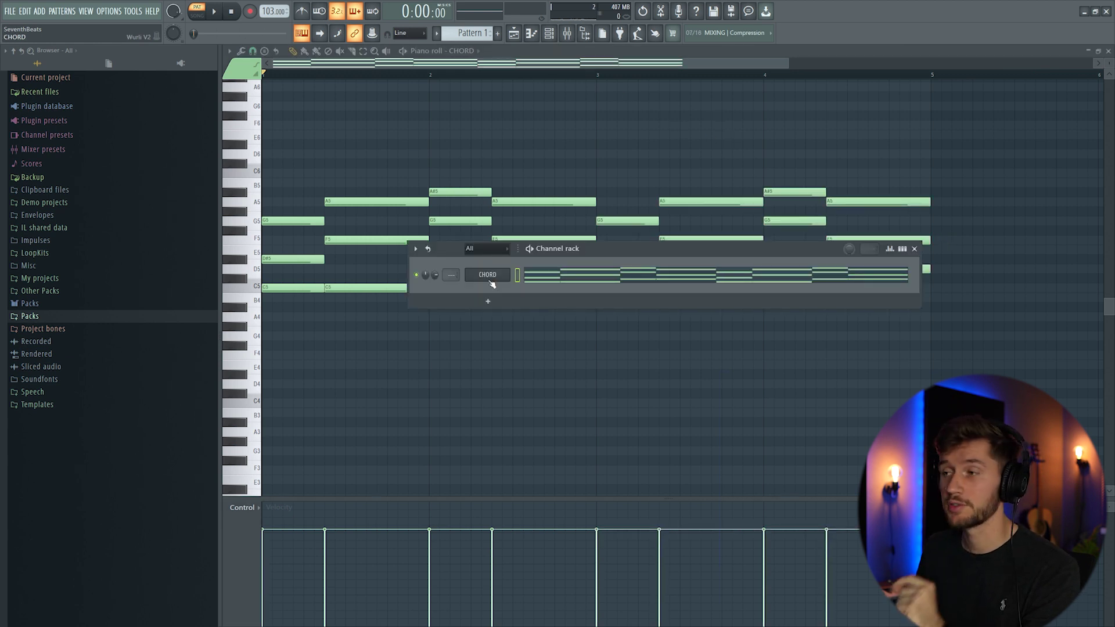
Insert an Analog Lab V channel and search its library for MARIMBA to load the Air Marimba preset.
right_click(493, 280)
mouse_move(532, 343)
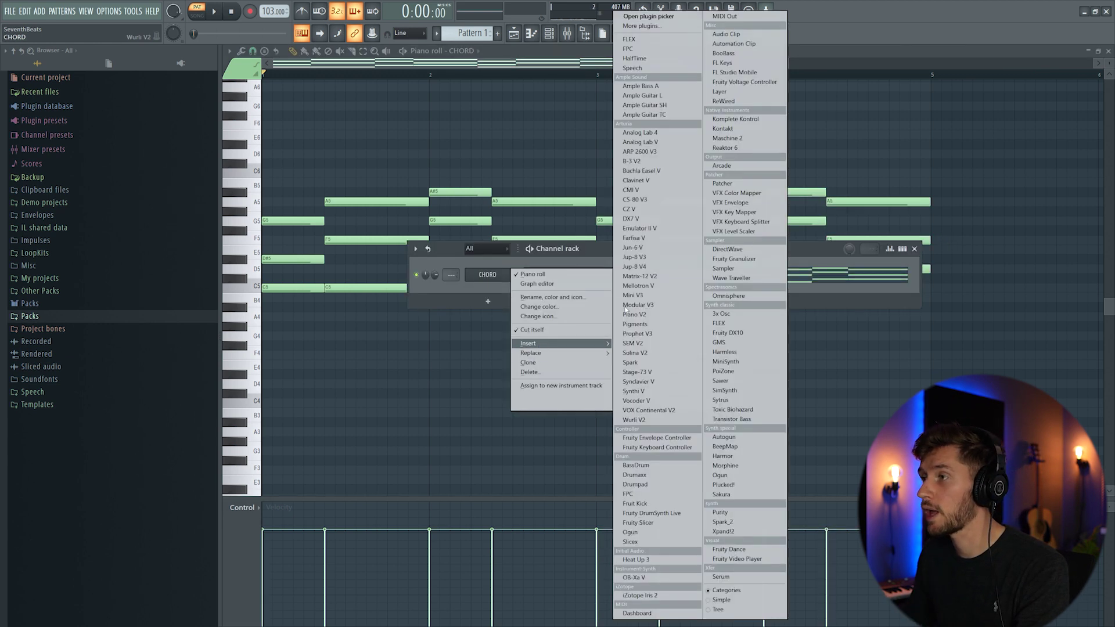
left_click(641, 142)
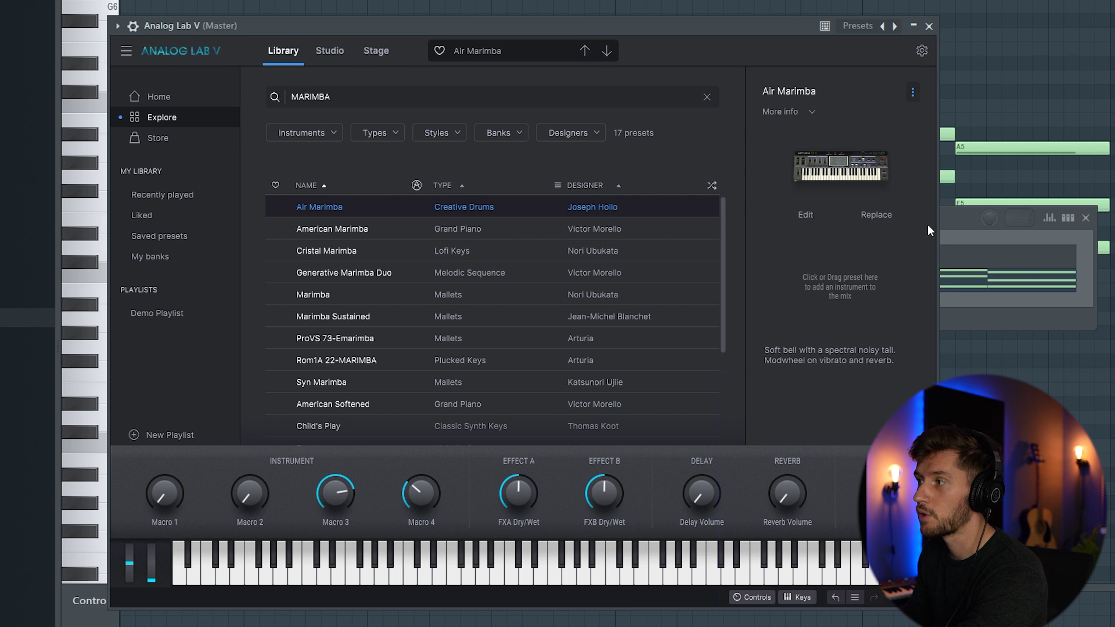
Paste the CHORD notes into the Analog Lab V channel and keep only the first two bars in its piano roll.
left_click(949, 228)
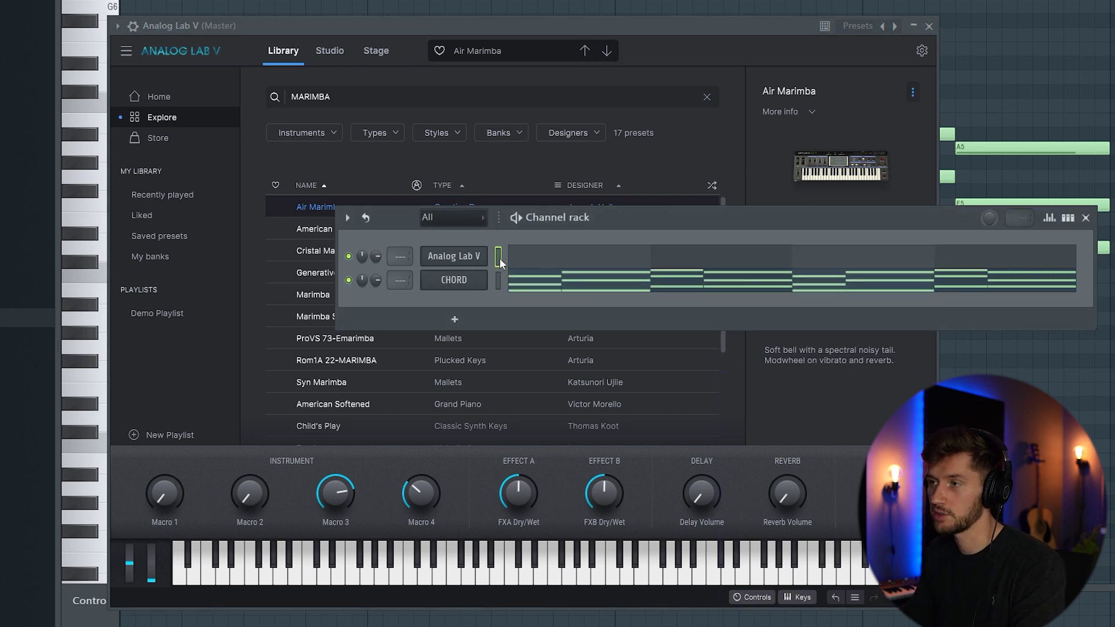
key("ctrl+v")
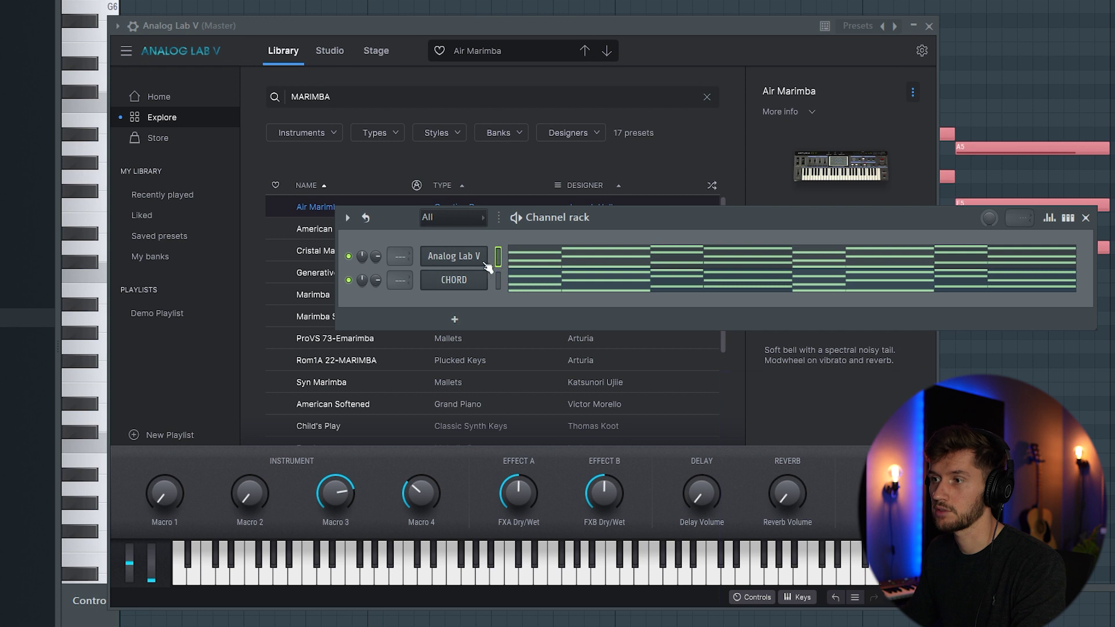
left_click(584, 282)
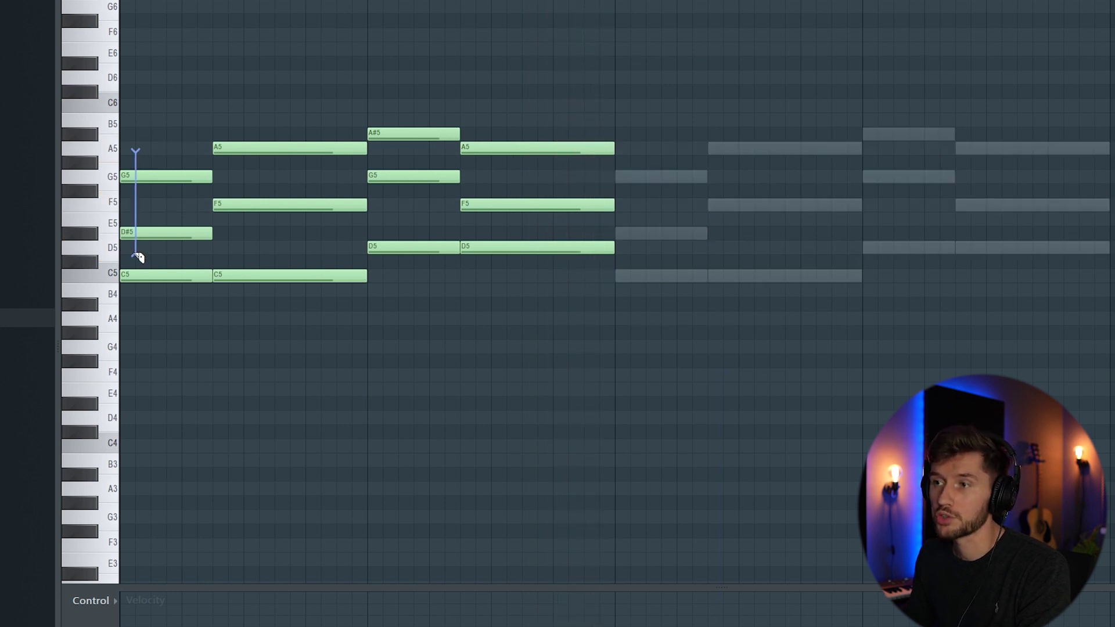
Slice all four marimba chords one grid step after their start and delete the long remainders.
left_click_drag(138, 258, 137, 293)
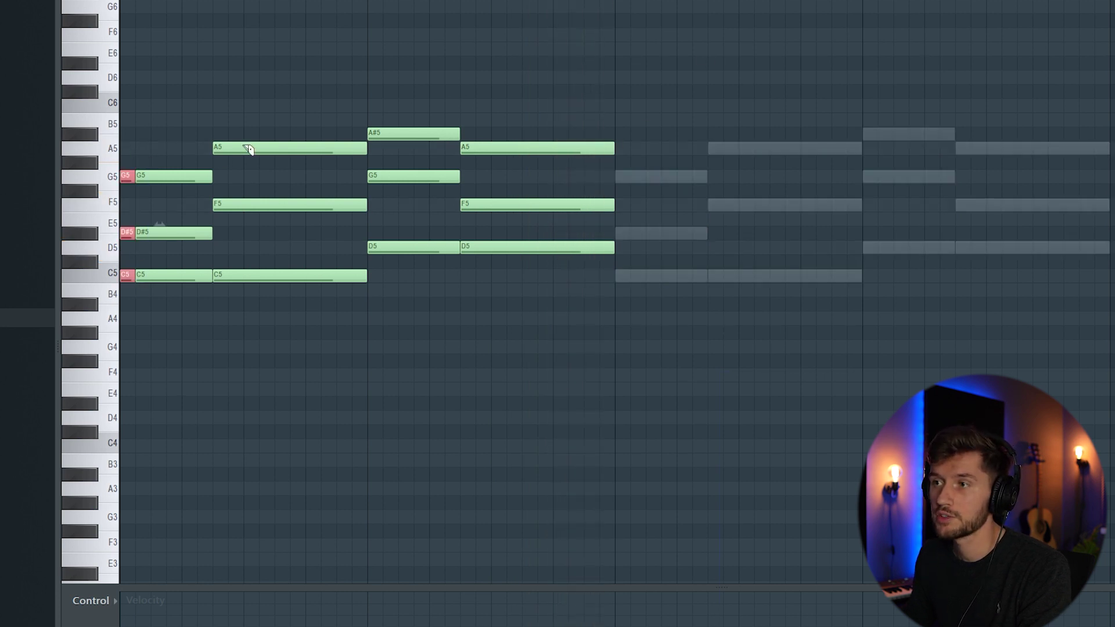
left_click_drag(229, 138, 229, 283)
left_click_drag(383, 124, 383, 253)
left_click_drag(483, 256, 483, 267)
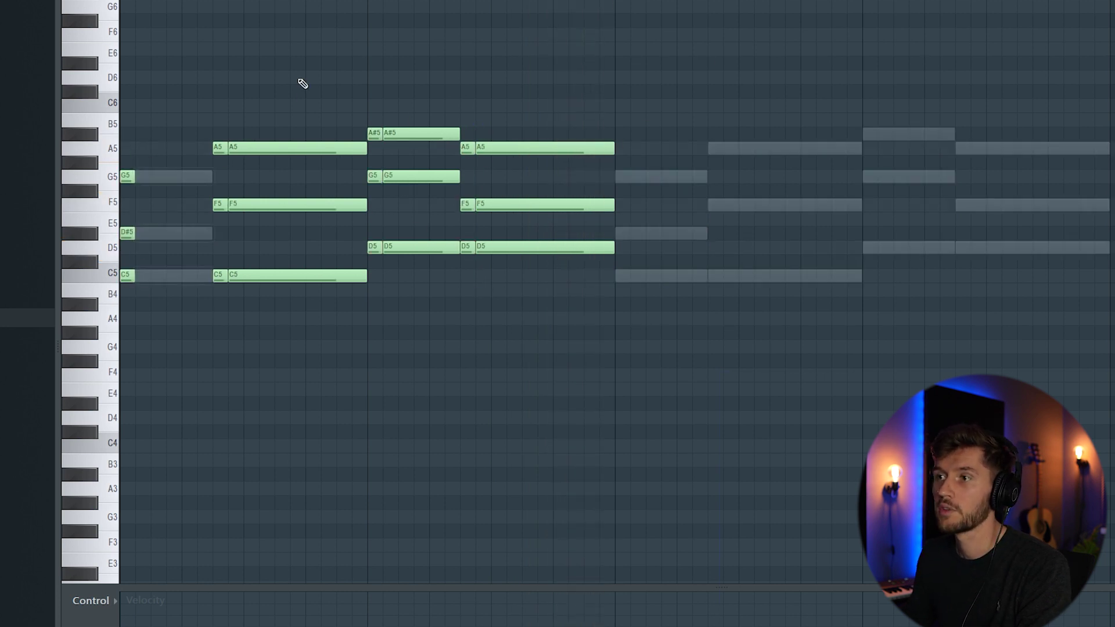
right_click(559, 205)
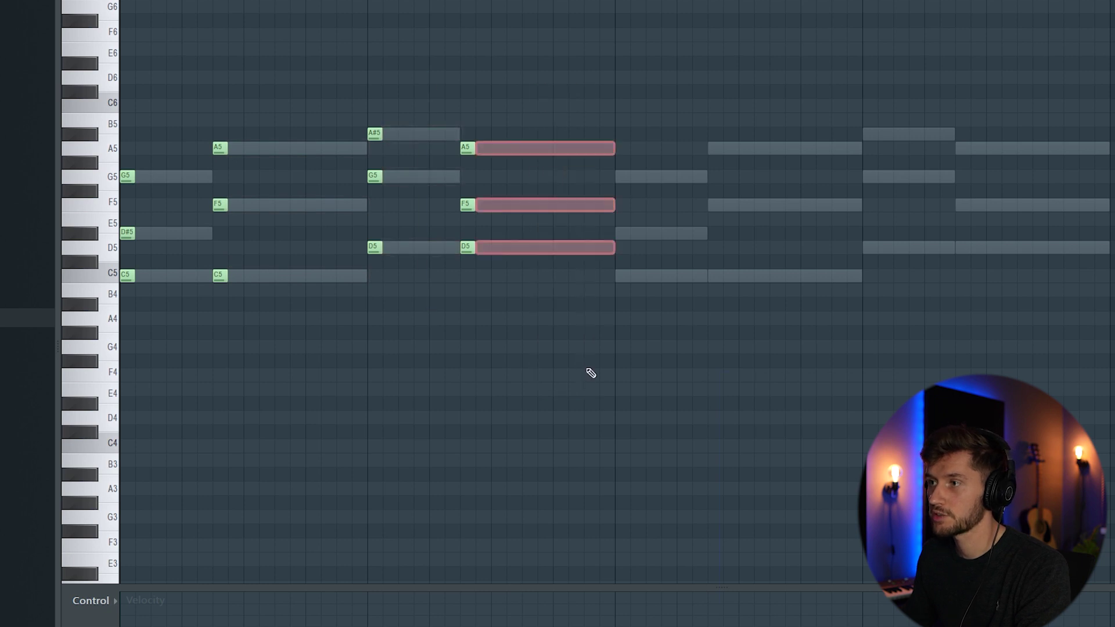
Revoice the first marimba chord by moving C5 down to G4 and adding C4, and play it back.
scroll(132, 191, "down", 3)
left_click_drag(124, 192, 125, 262)
left_click(128, 360)
key("space")
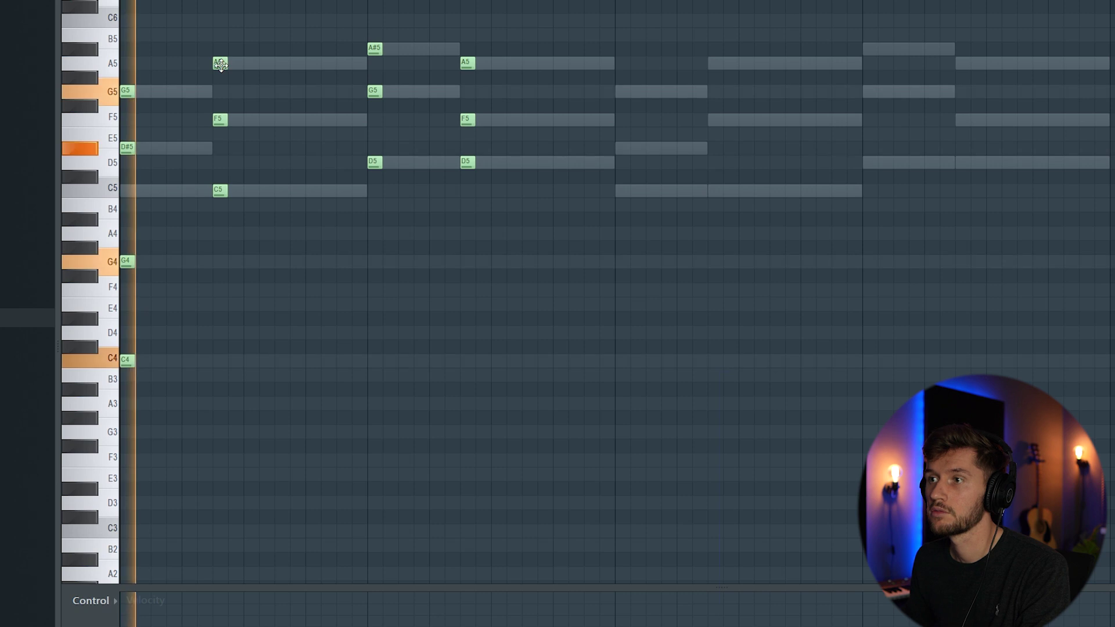
key("space")
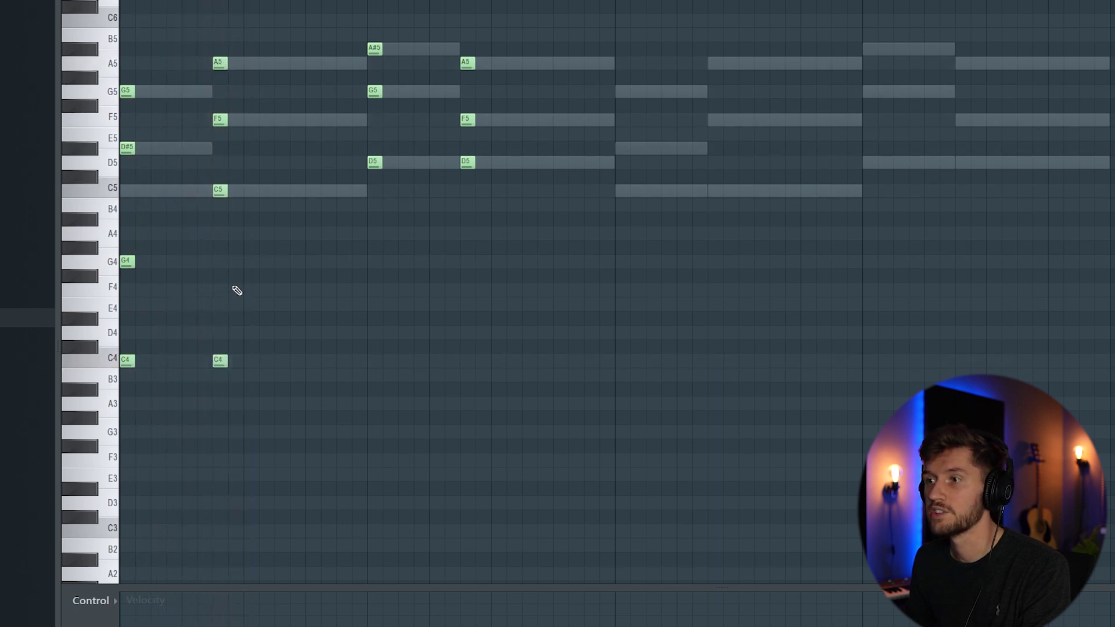
Revoice the second marimba chord as C5, A4, C4 and F3, and play it back.
left_click_drag(219, 192, 220, 233)
key("space")
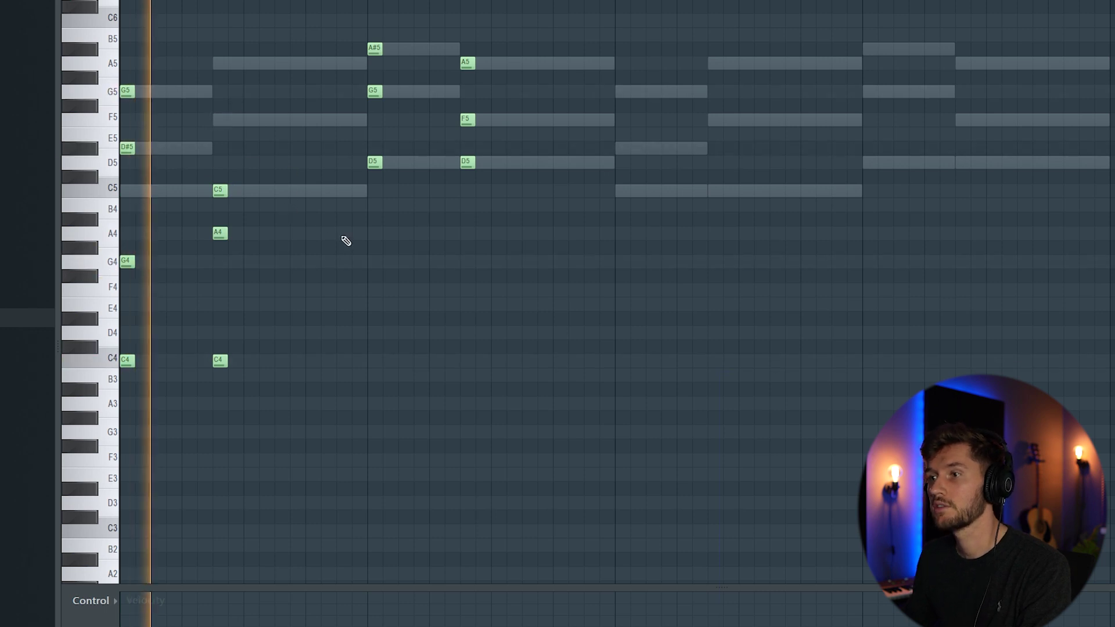
key("space")
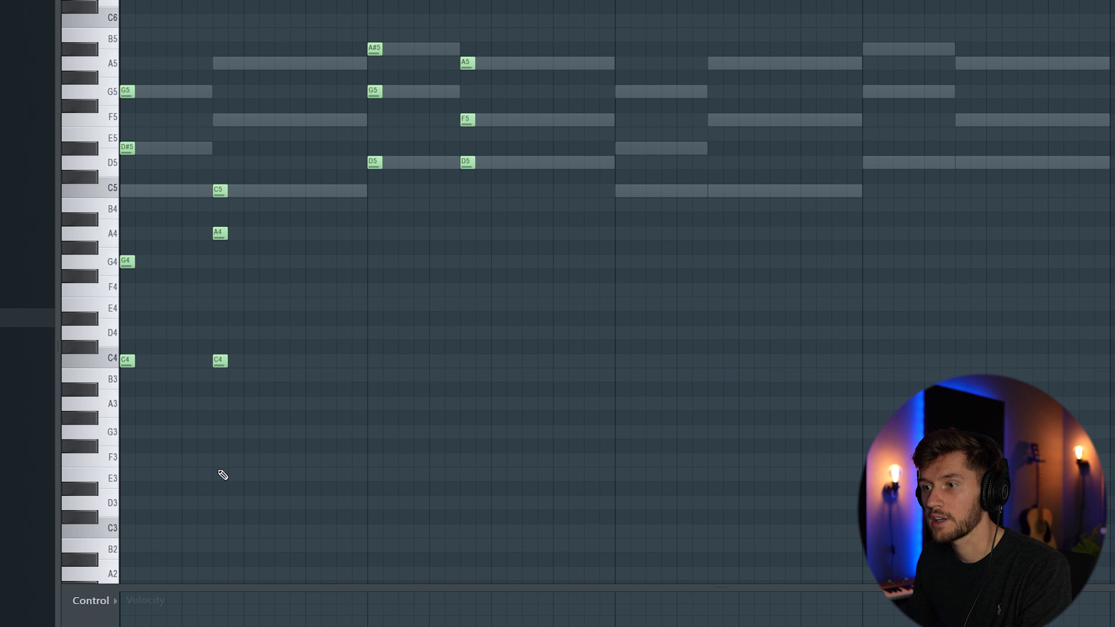
key("space")
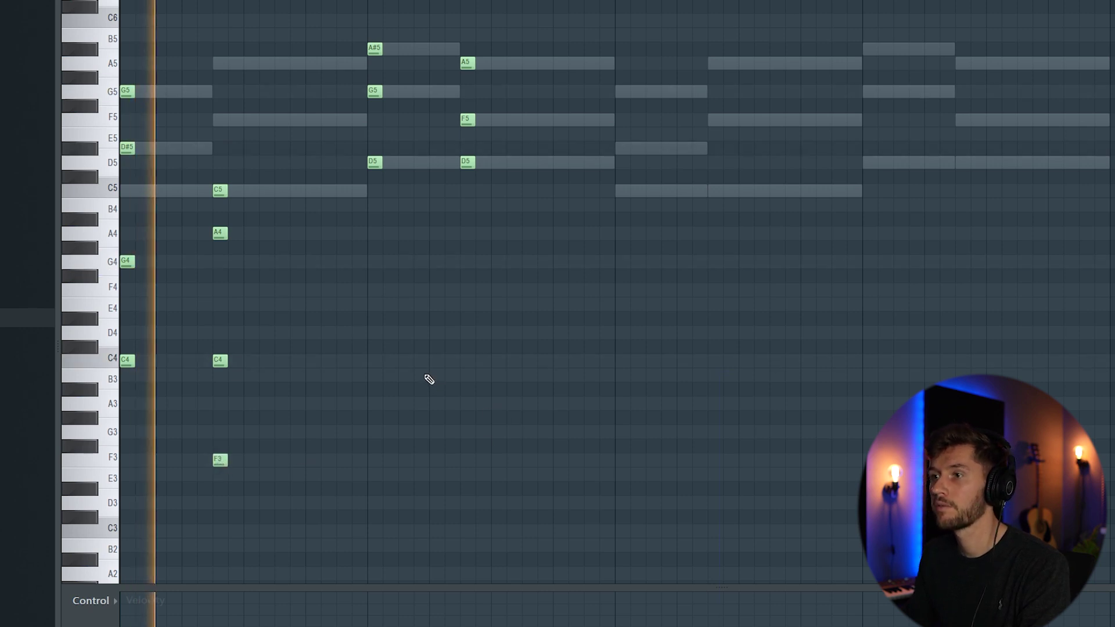
key("space")
Revoice the third marimba chord as A#4, D4, G3 and the fourth as A4, F4, D3, and play the sequence.
left_click_drag(375, 91, 381, 337)
key("space")
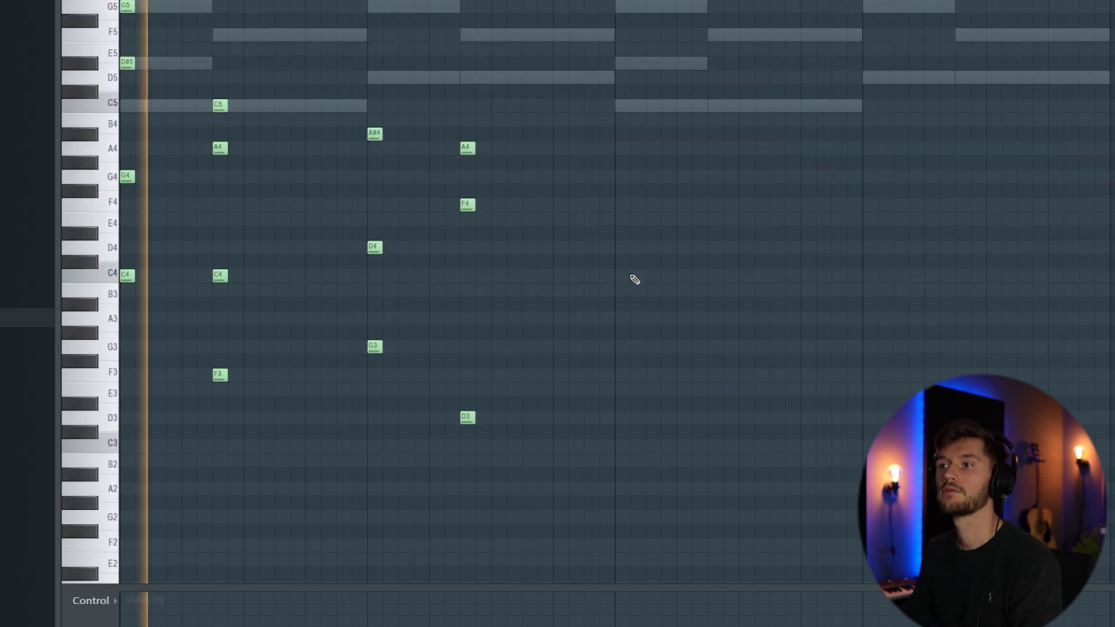
scroll(632, 273, "up", 1)
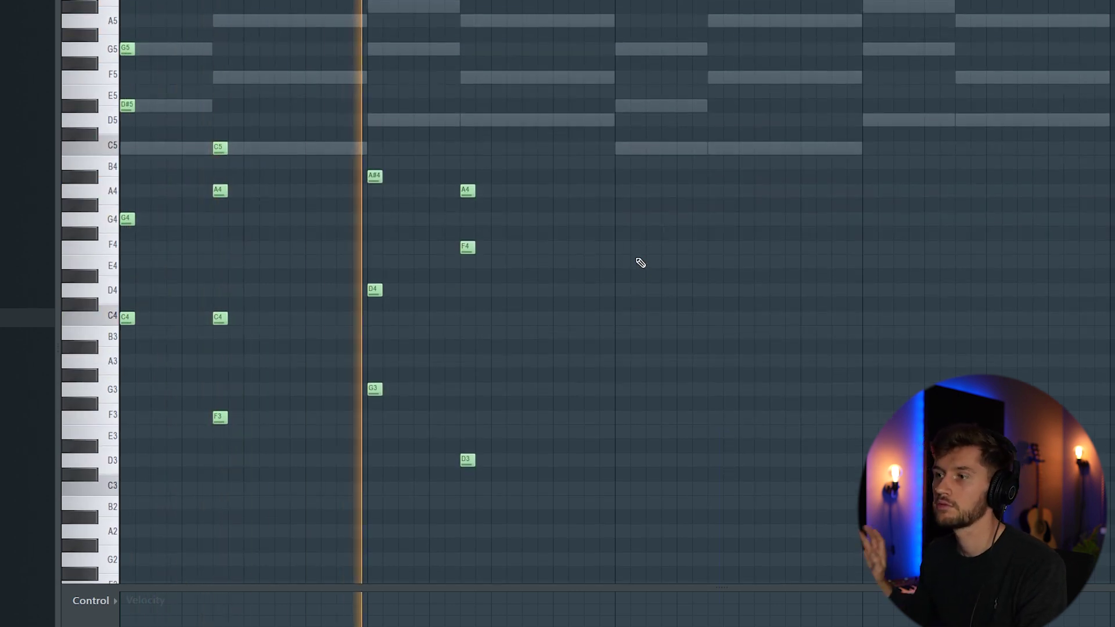
key("space")
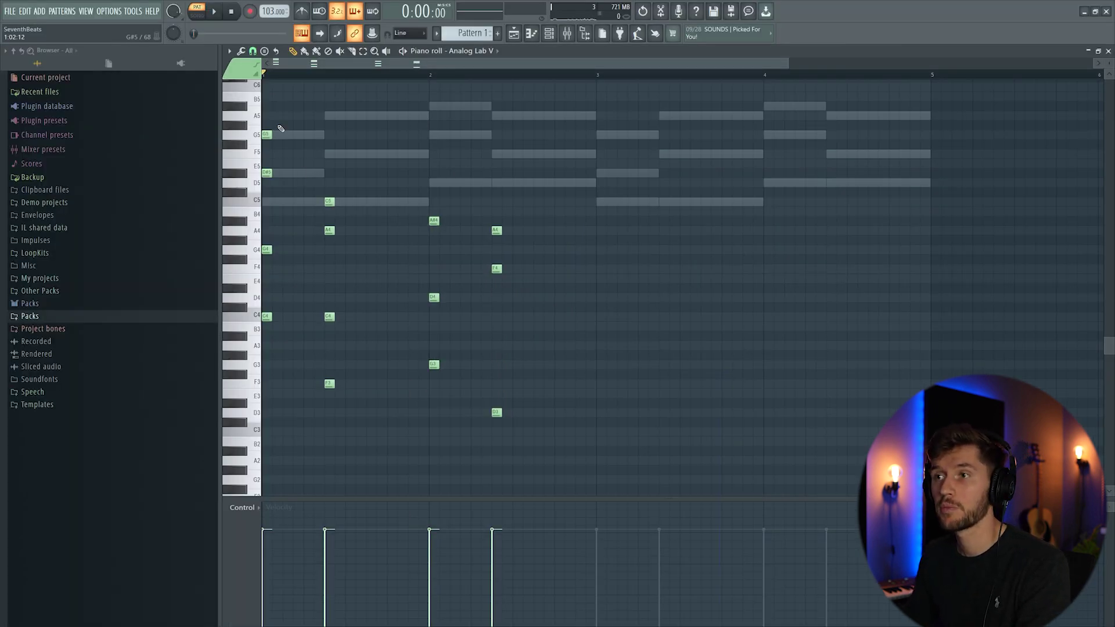
Duplicate all the short marimba notes into bars 3 and 4.
key("ctrl+a")
key("ctrl+b")
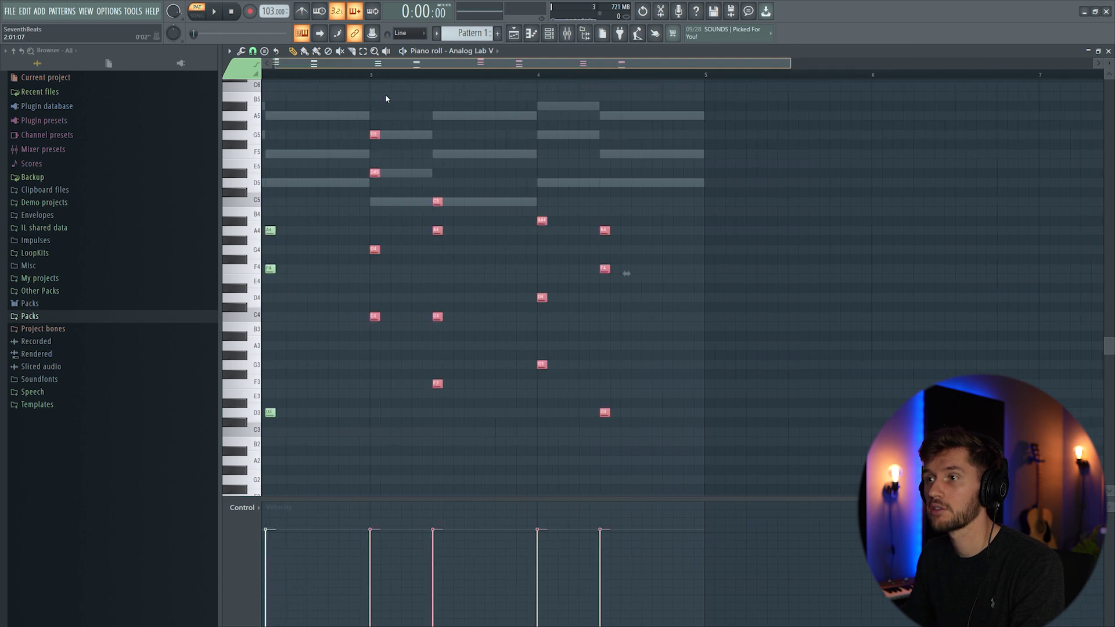
Find SB - 808 CLAP (1) in the African Sample Pack Vol.1 African Drums claps and add it to the channel rack.
left_click(548, 33)
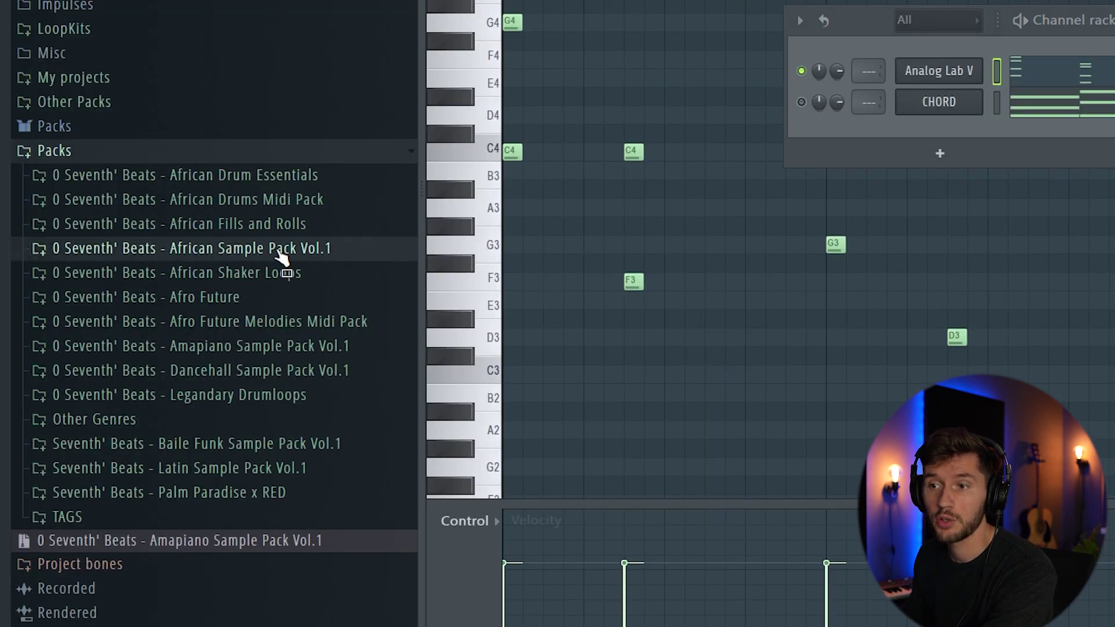
left_click(143, 368)
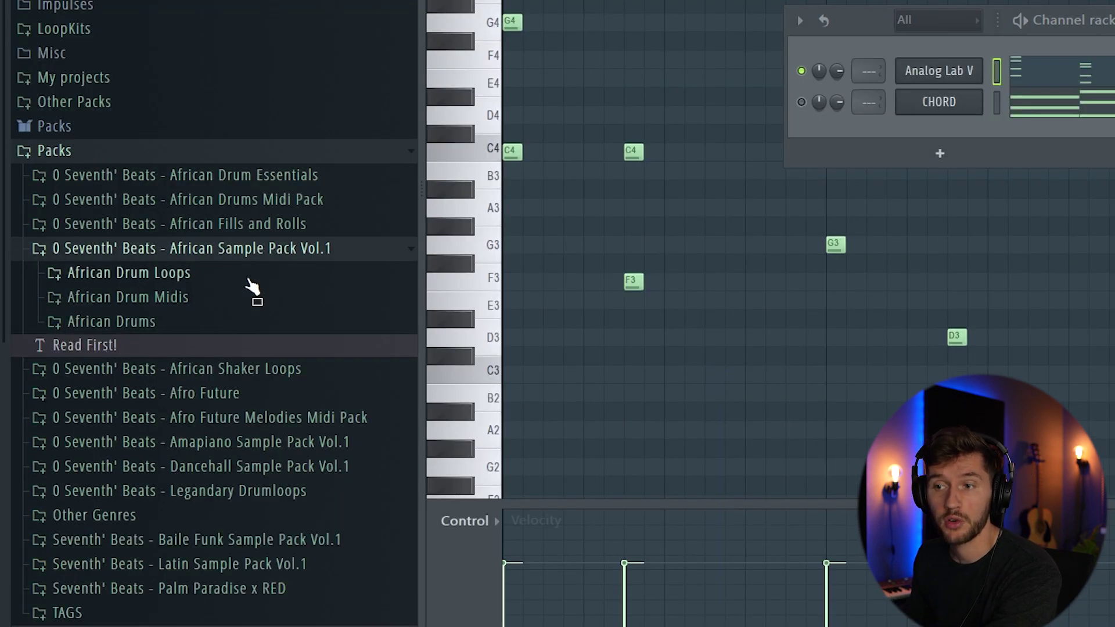
left_click(171, 323)
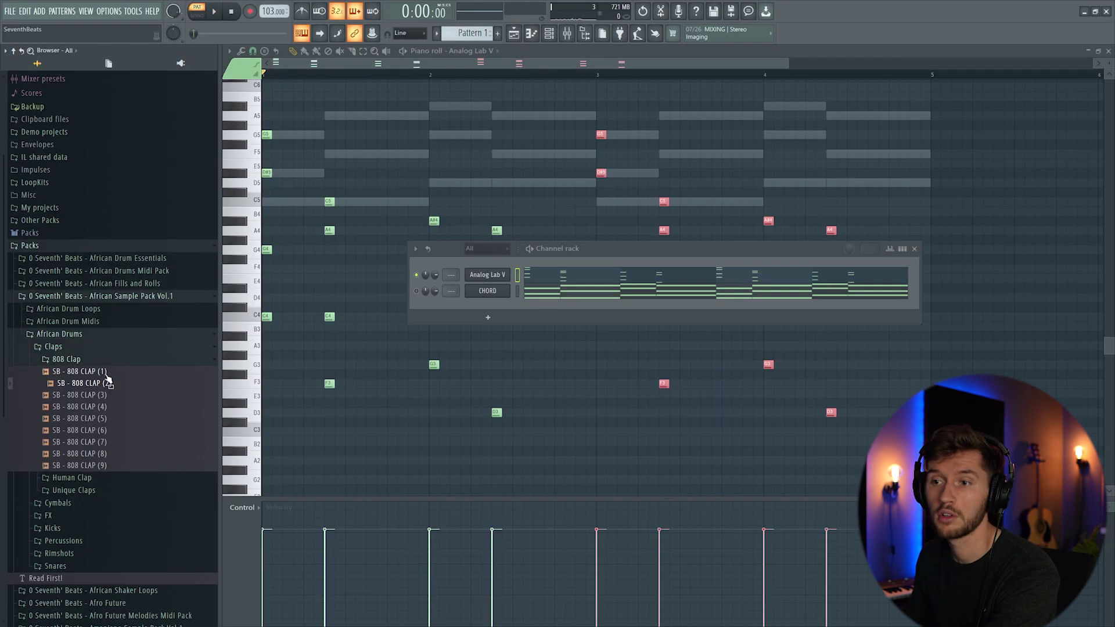
left_click(106, 373)
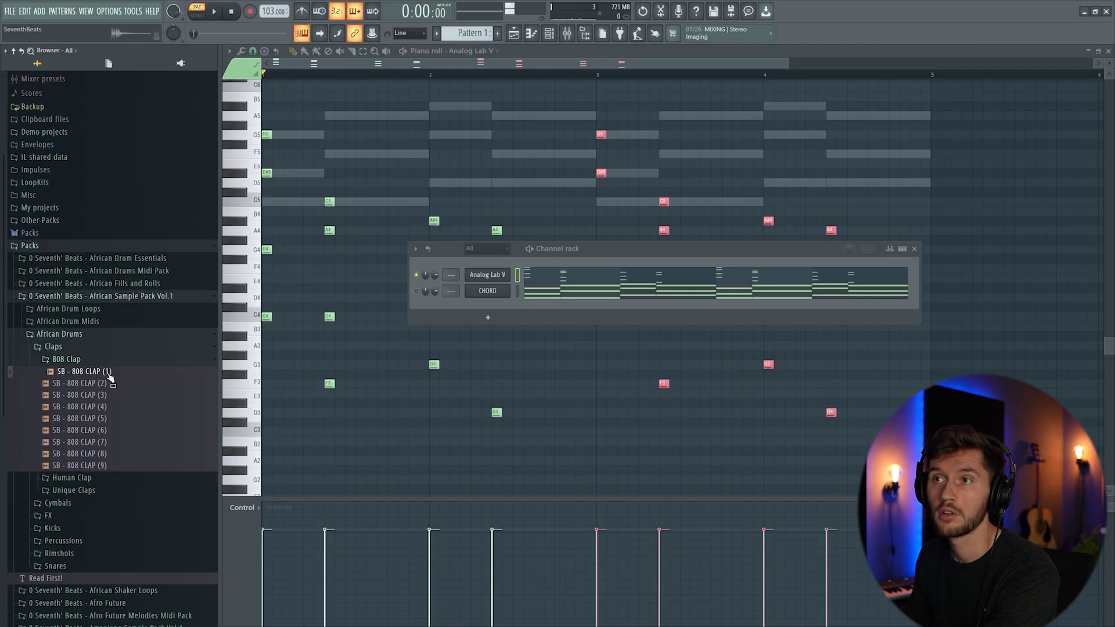
left_click_drag(107, 372, 551, 313)
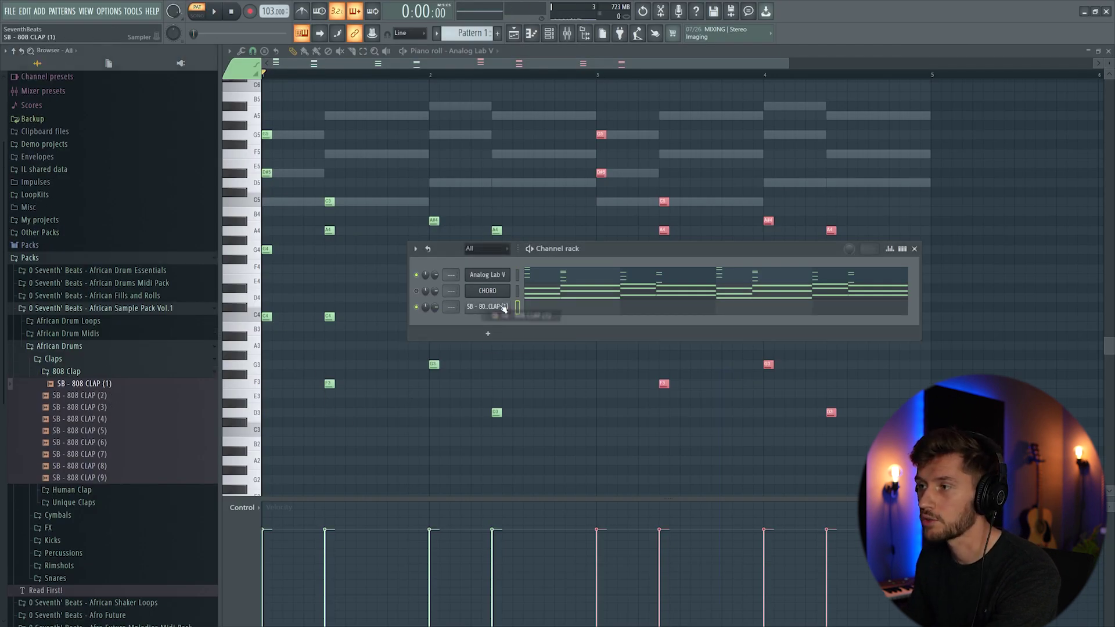
Write an off-beat clap pattern of C5 notes, two hits per bar across four bars, while the beat plays.
left_click(298, 201)
key("space")
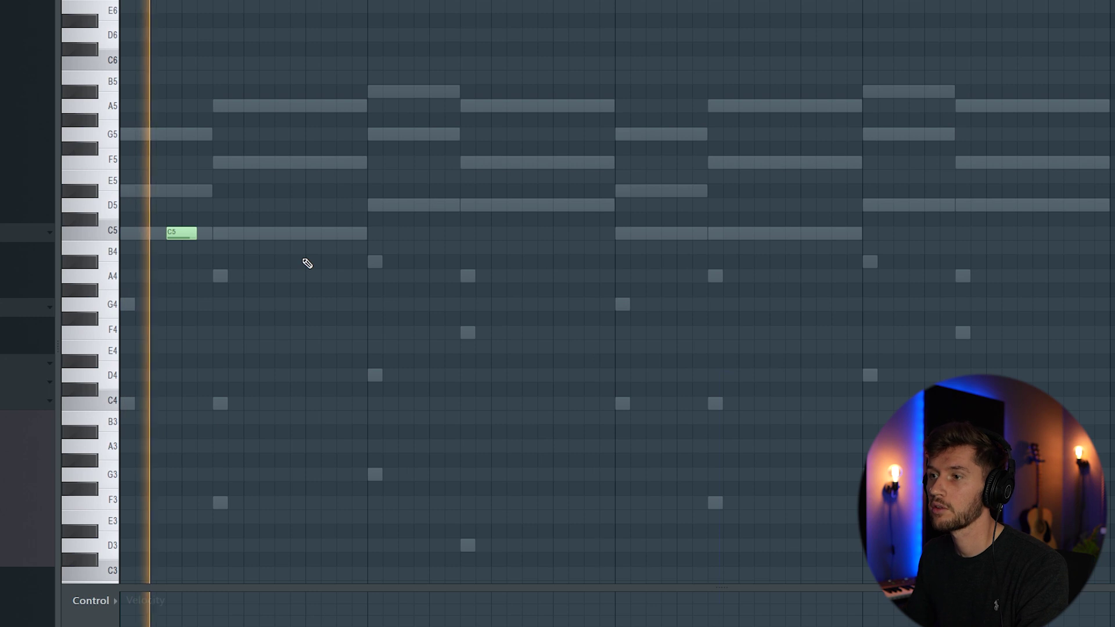
left_click(393, 201)
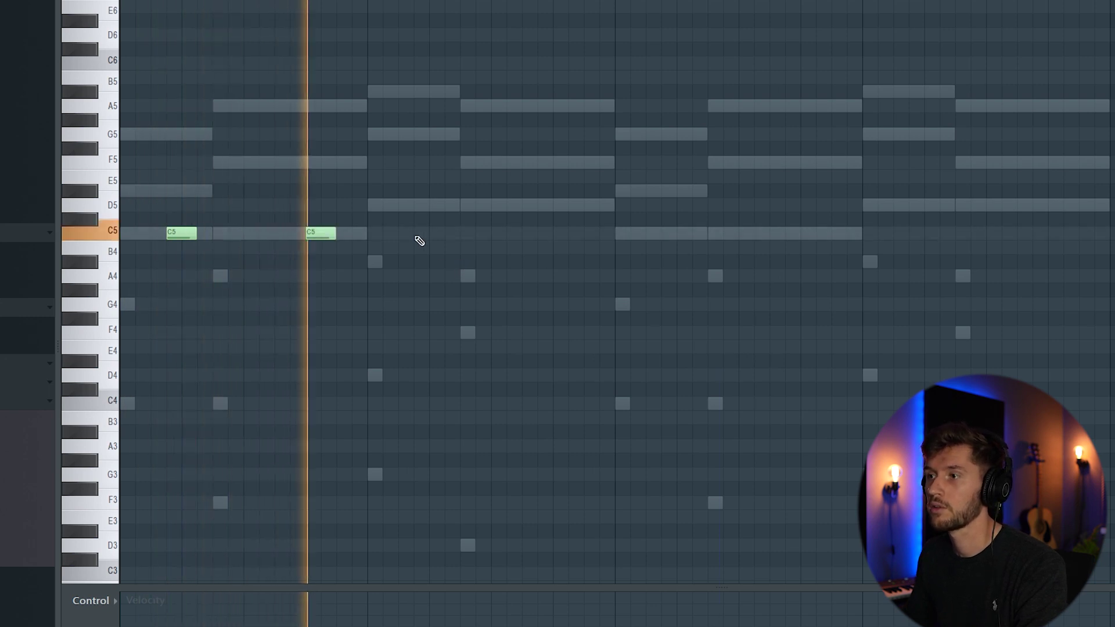
left_click(419, 235)
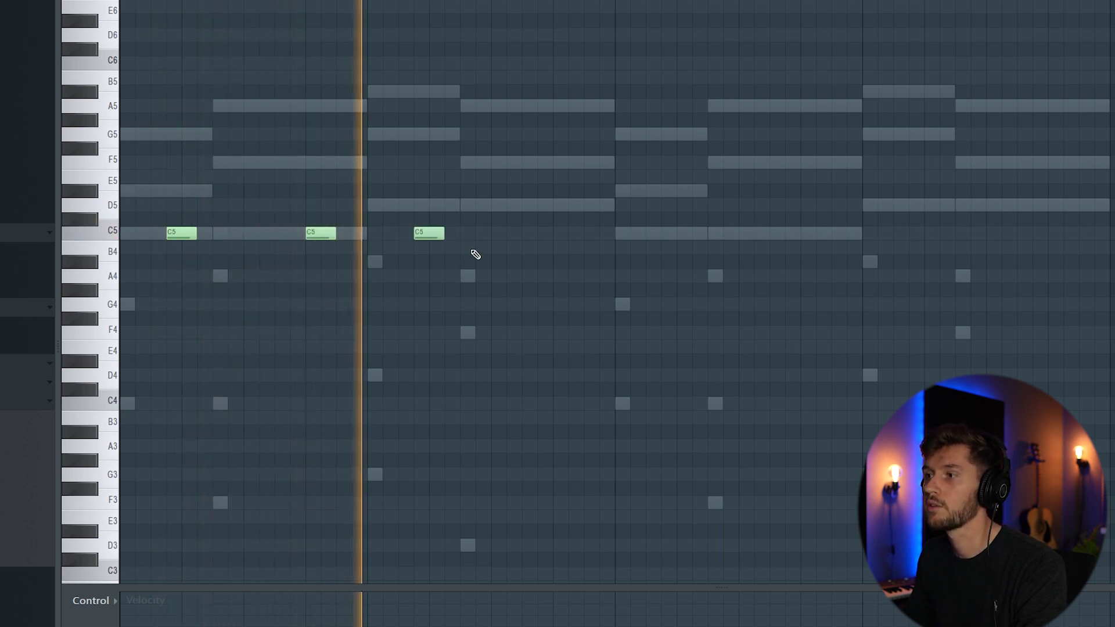
left_click(555, 235)
left_click(667, 236)
left_click(806, 235)
left_click(913, 236)
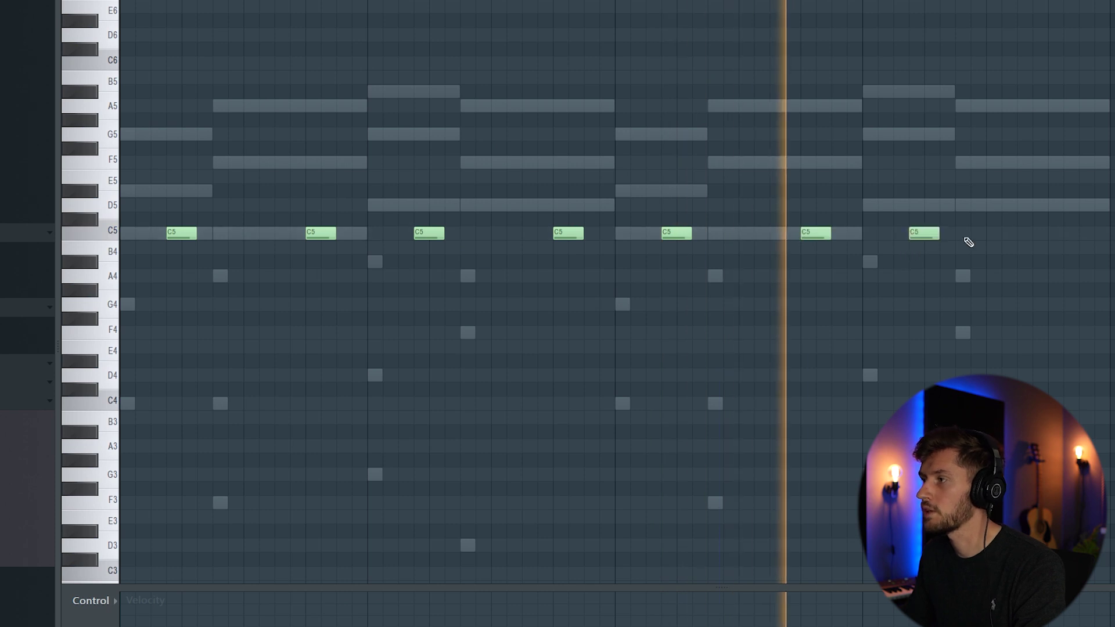
left_click(1055, 236)
Duplicate the first marimba chord onto the first clap hit of bar 1 and play it back.
scroll(747, 107, "down", 3)
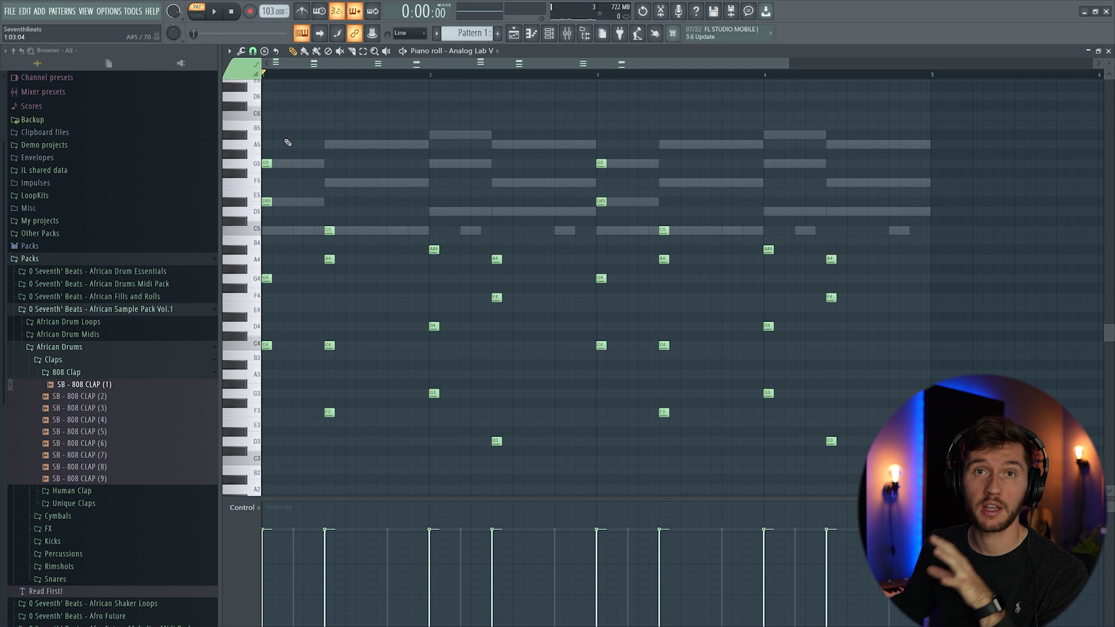
left_click_drag(288, 142, 254, 407)
key("ctrl+b")
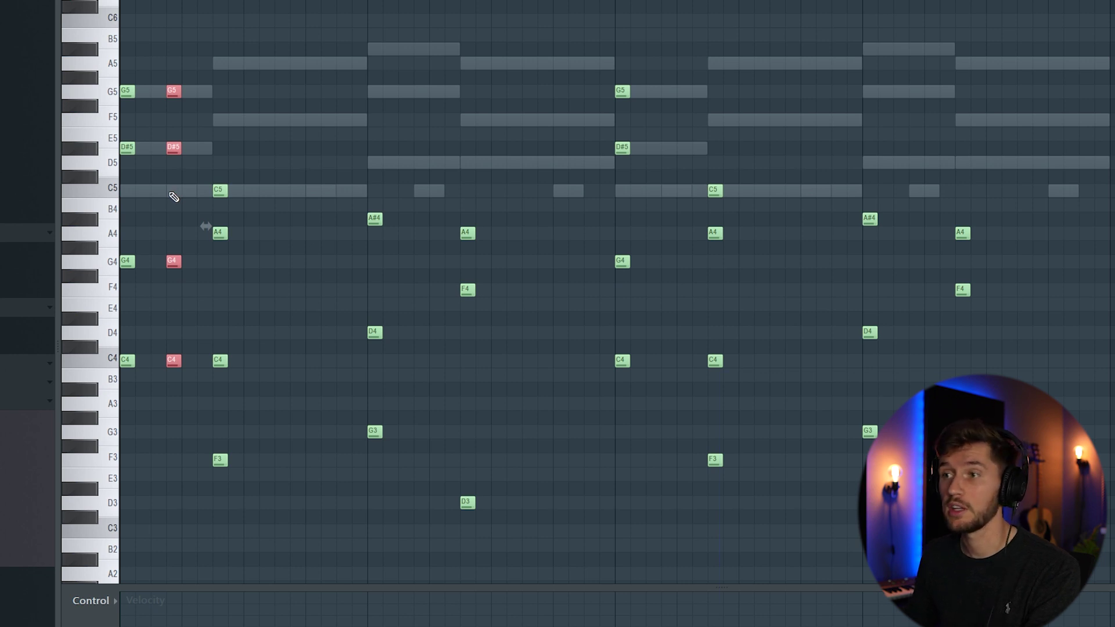
key("space")
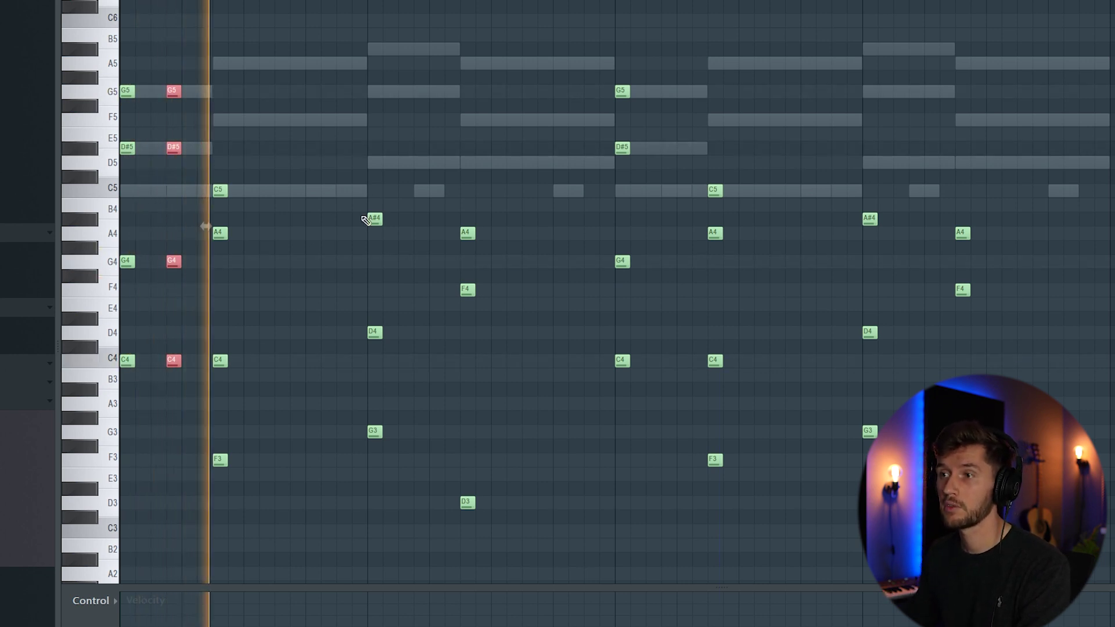
key("space")
Copy the A#4, D4, G3 marimba chord onto the first clap hit of bar 2 and play it back.
left_click_drag(381, 209, 386, 451)
key("ctrl+v")
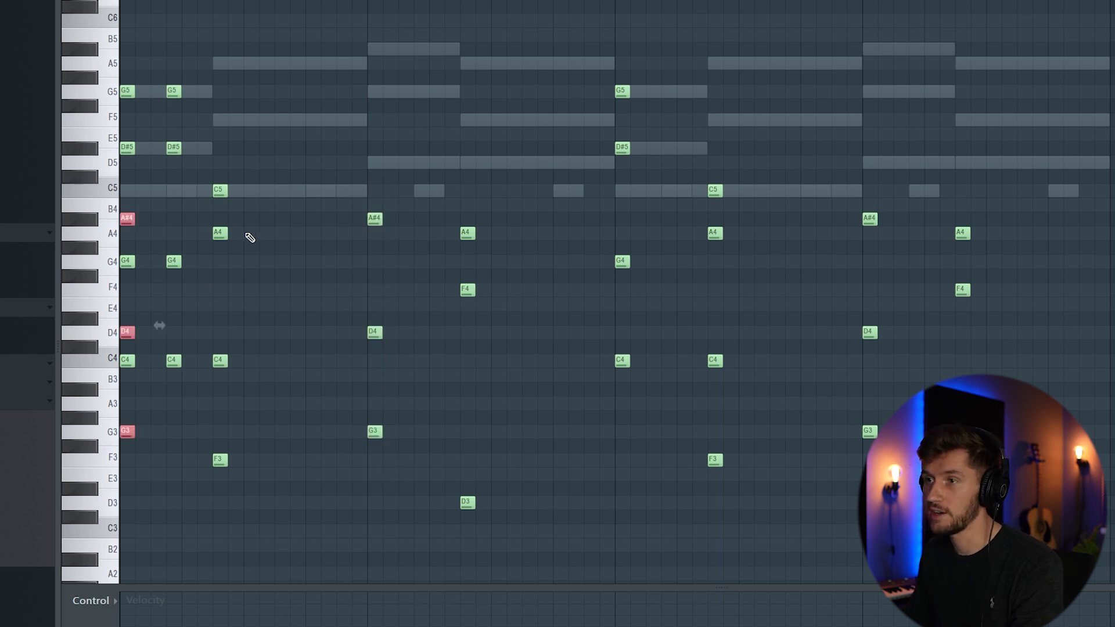
left_click_drag(125, 225, 435, 219)
key("ctrl+d")
key("space")
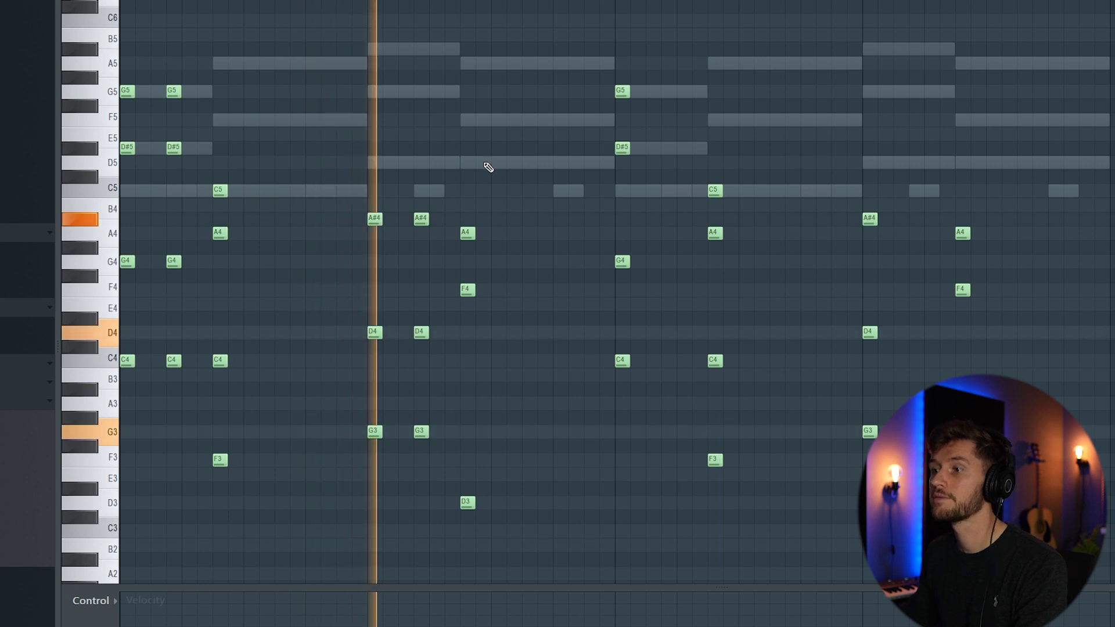
key("space")
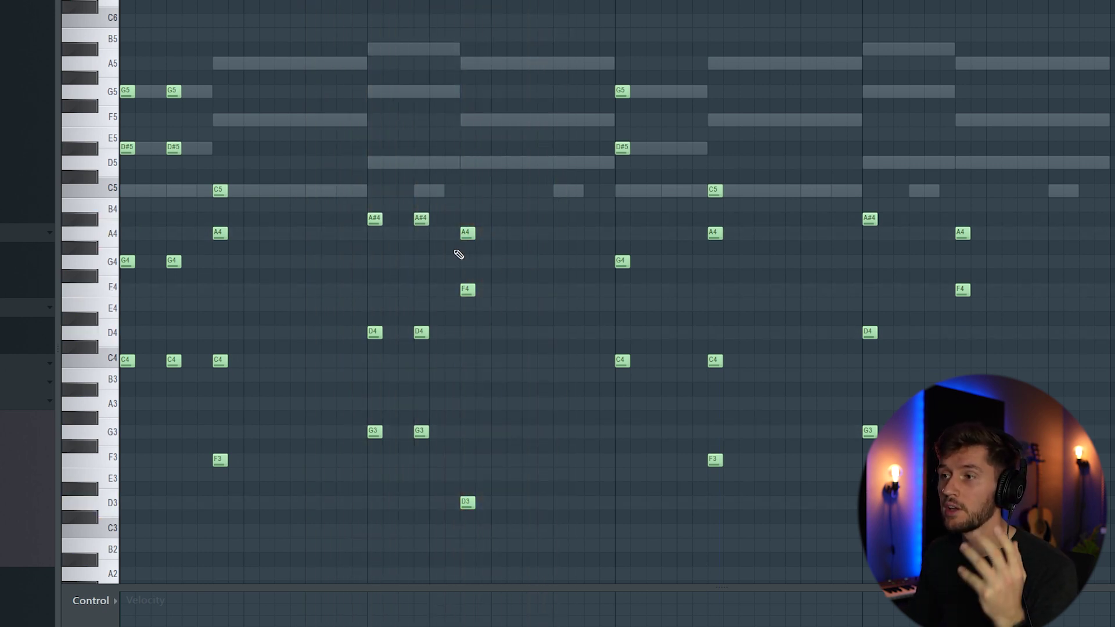
Add single marimba notes C4, G4 and A#4 at the end of bar 1, leading into bar 2, and play them back.
left_click_drag(305, 140, 362, 403)
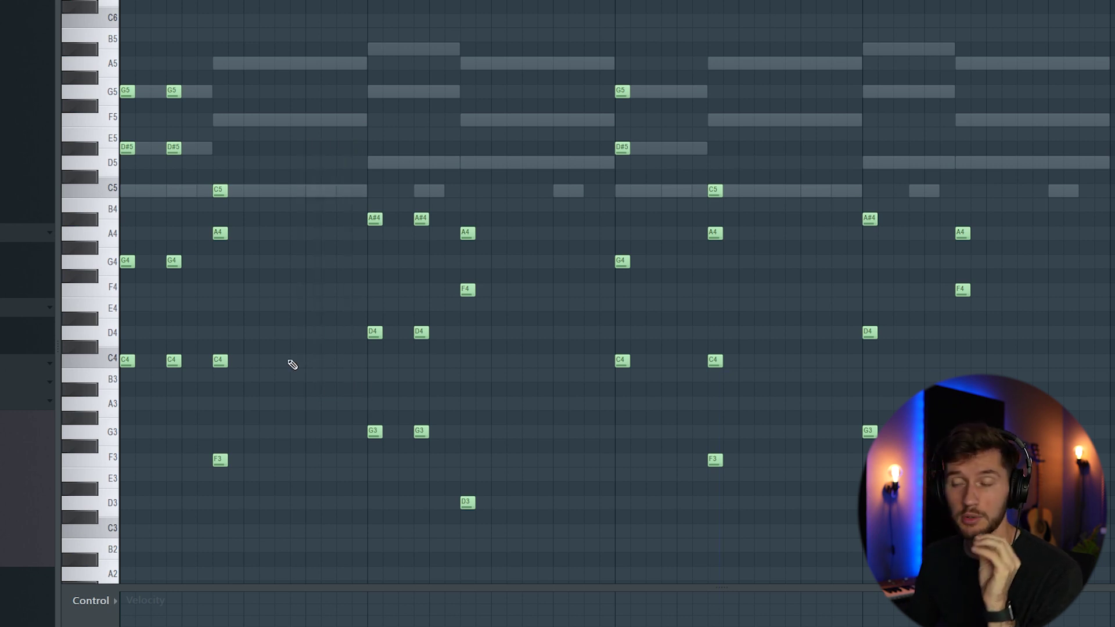
left_click(308, 360)
left_click_drag(203, 354, 247, 369)
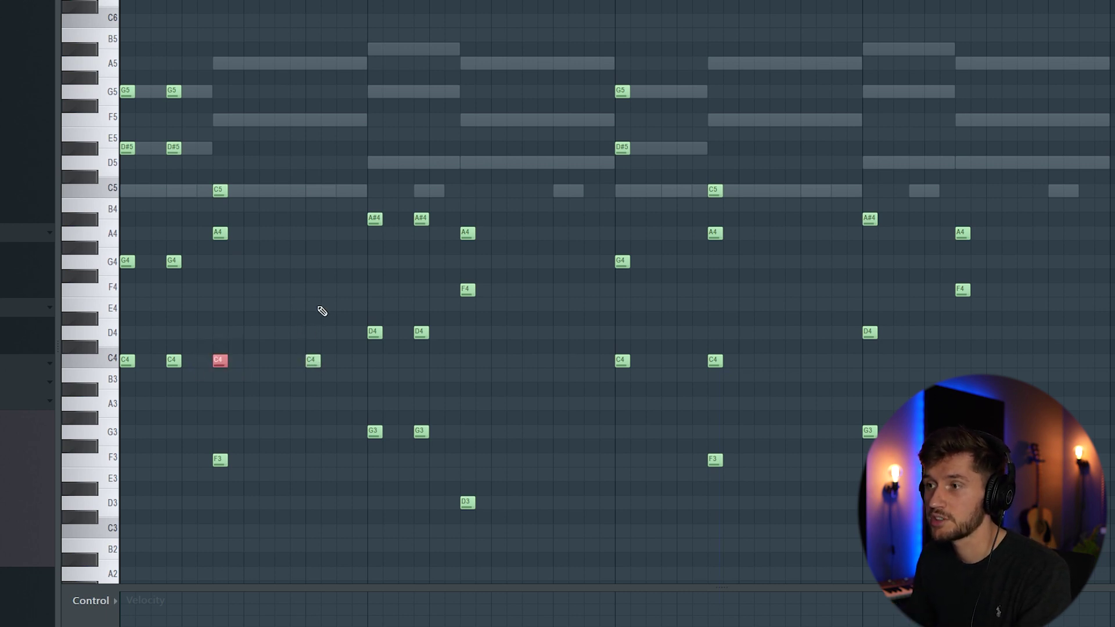
left_click(327, 263)
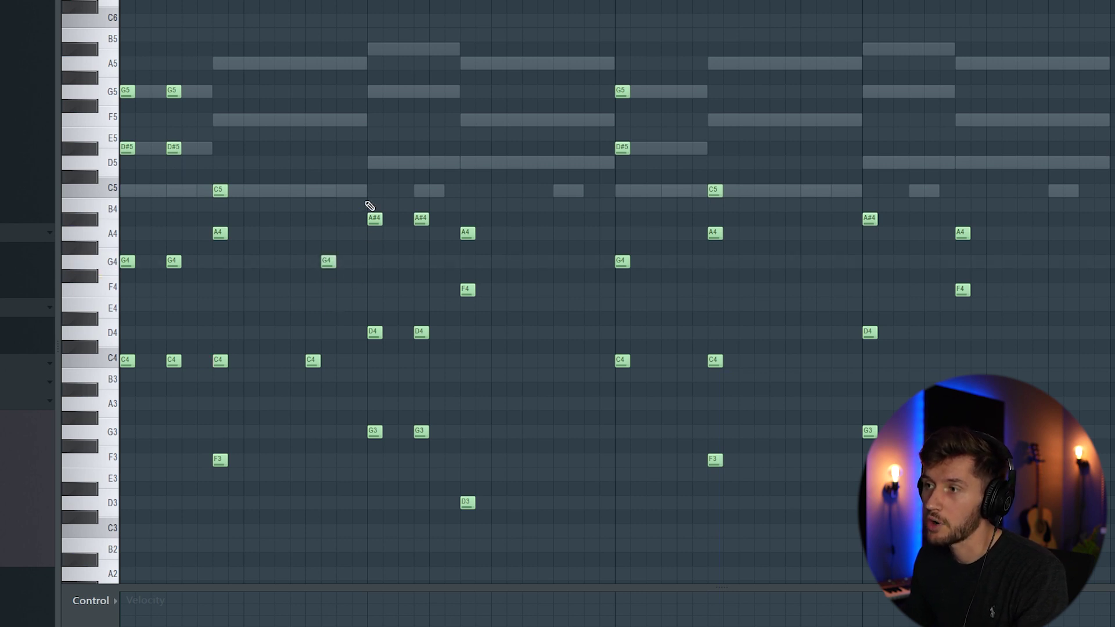
left_click_drag(367, 203, 433, 242)
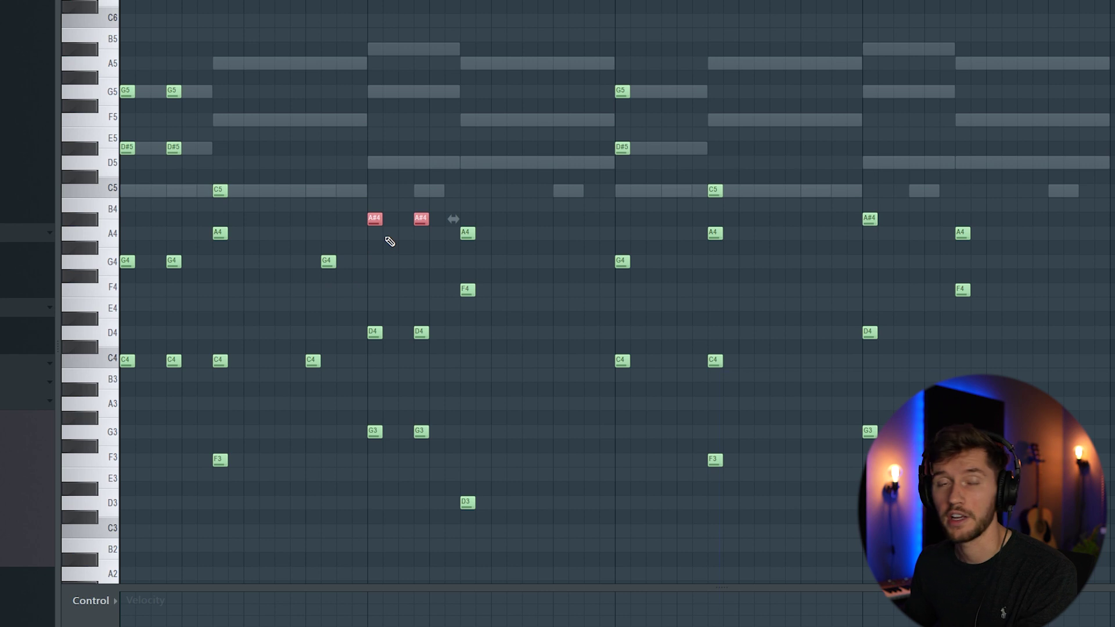
left_click(342, 219)
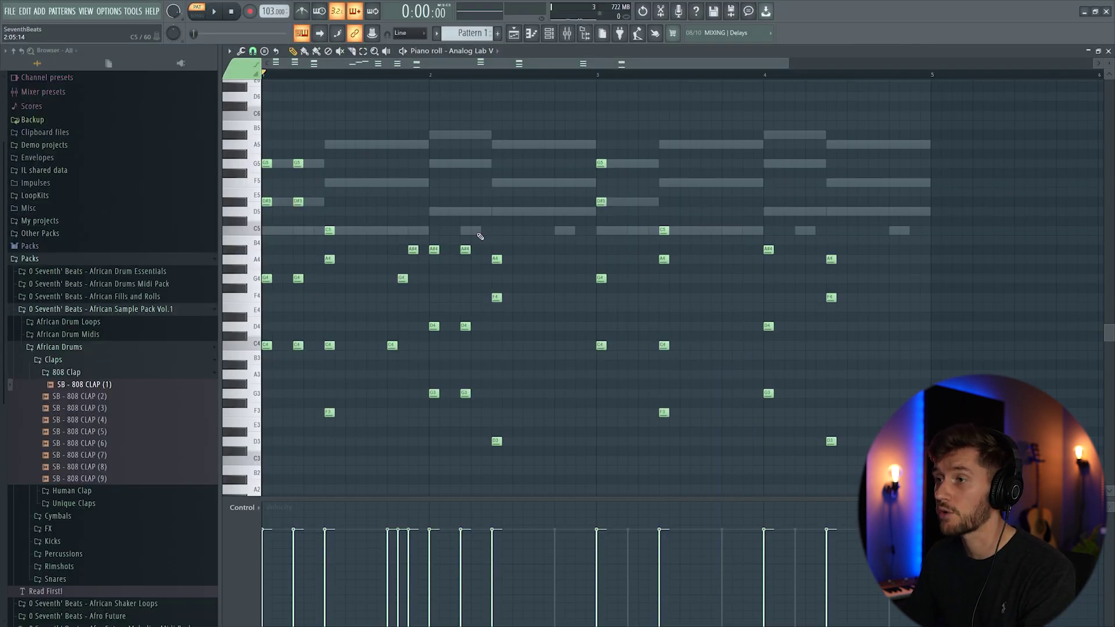
key("space")
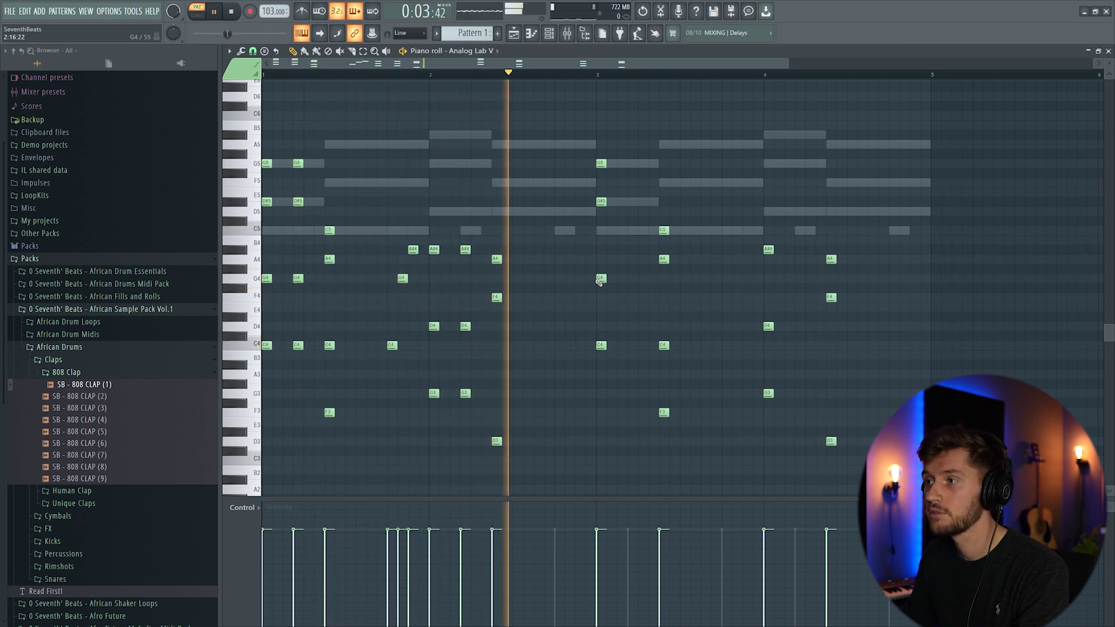
key("space")
Add marimba notes A4, F4 and G4 at the end of bar 2, shift A4 and F4 one grid step earlier, and play back.
left_click_drag(558, 241, 595, 322)
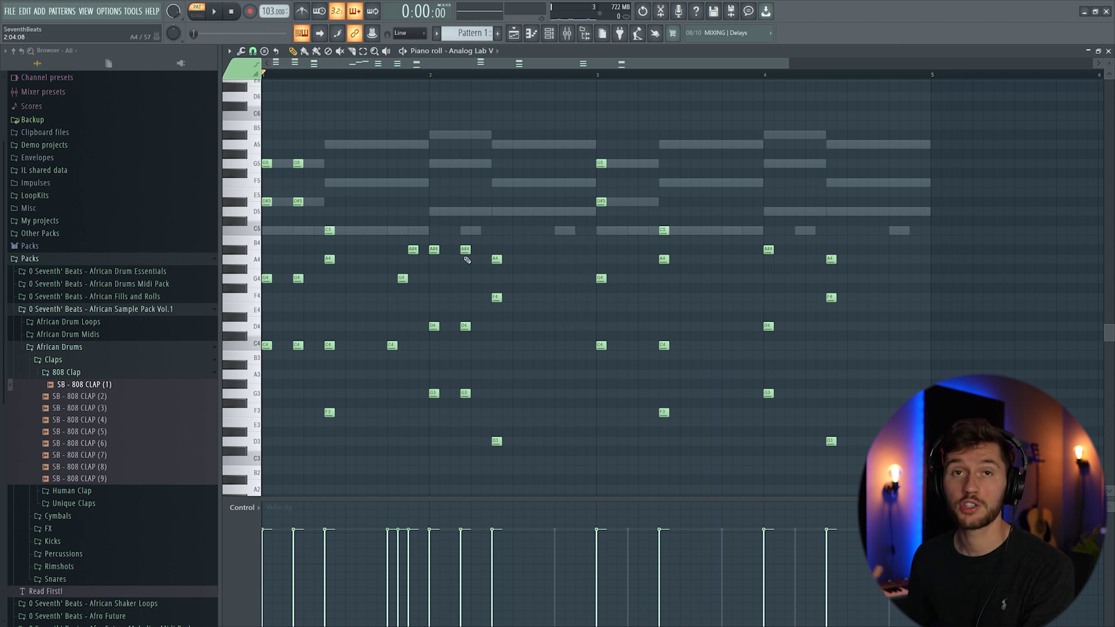
key("space")
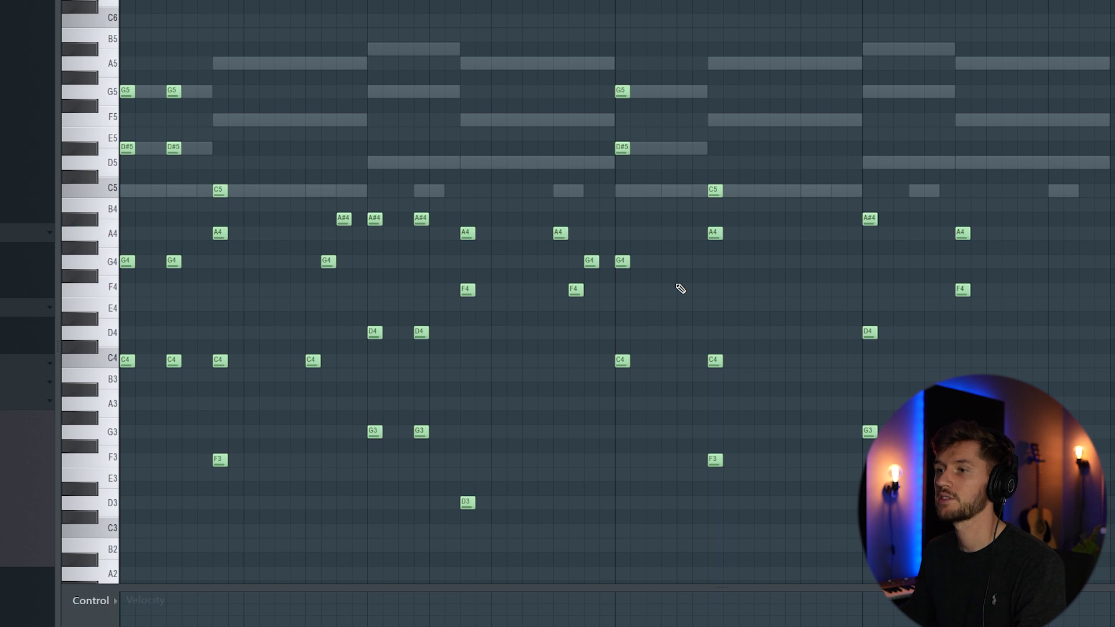
key("space")
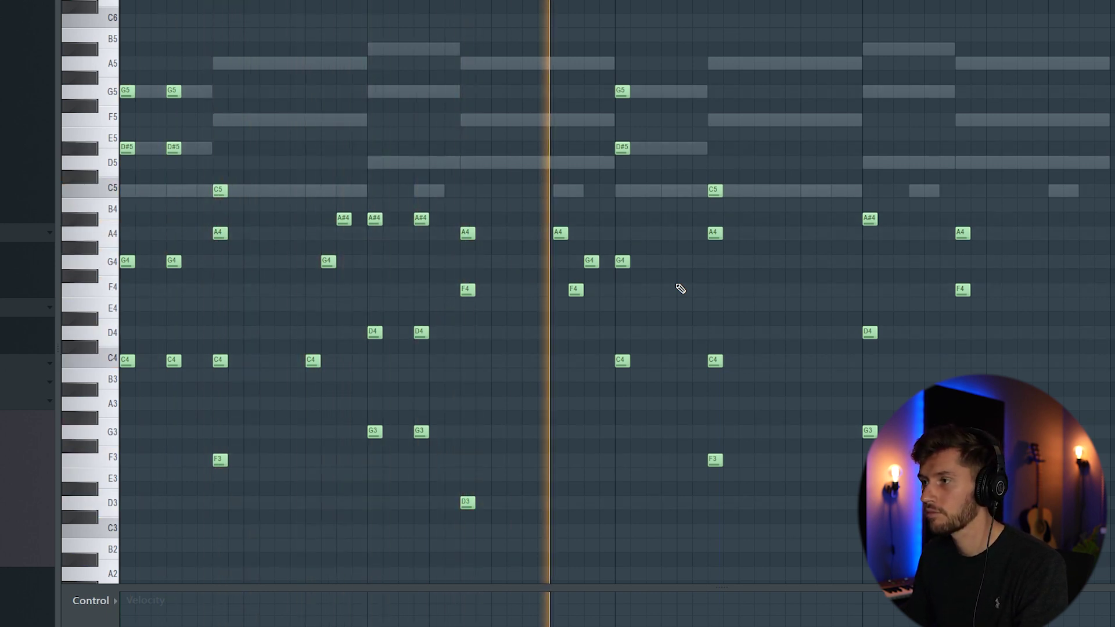
key("space")
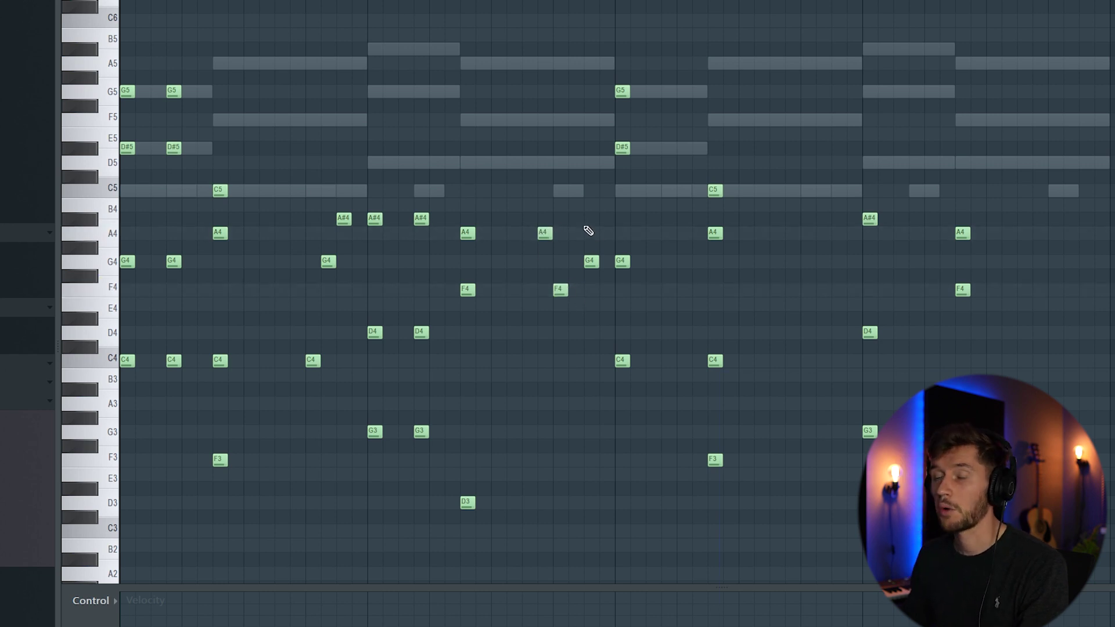
key("space")
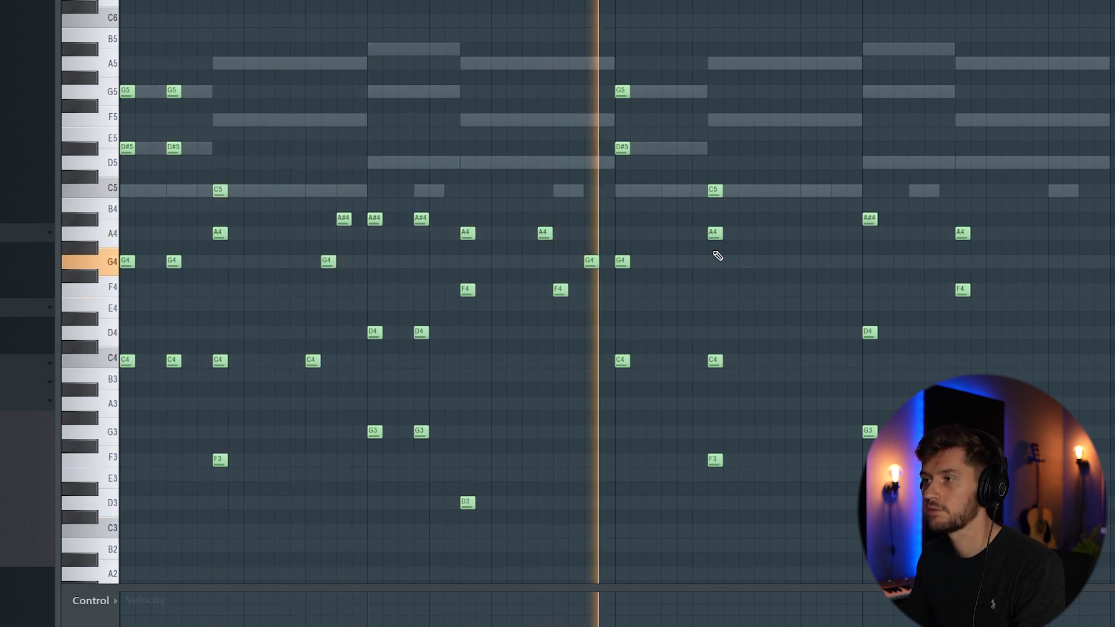
key("space")
Replace the marimba notes in bars 3 and 4 with a copy of the finished bars 1 and 2.
left_click_drag(615, 70, 1041, 568)
key("Delete")
left_click_drag(118, 29, 169, 498)
key("ctrl+a")
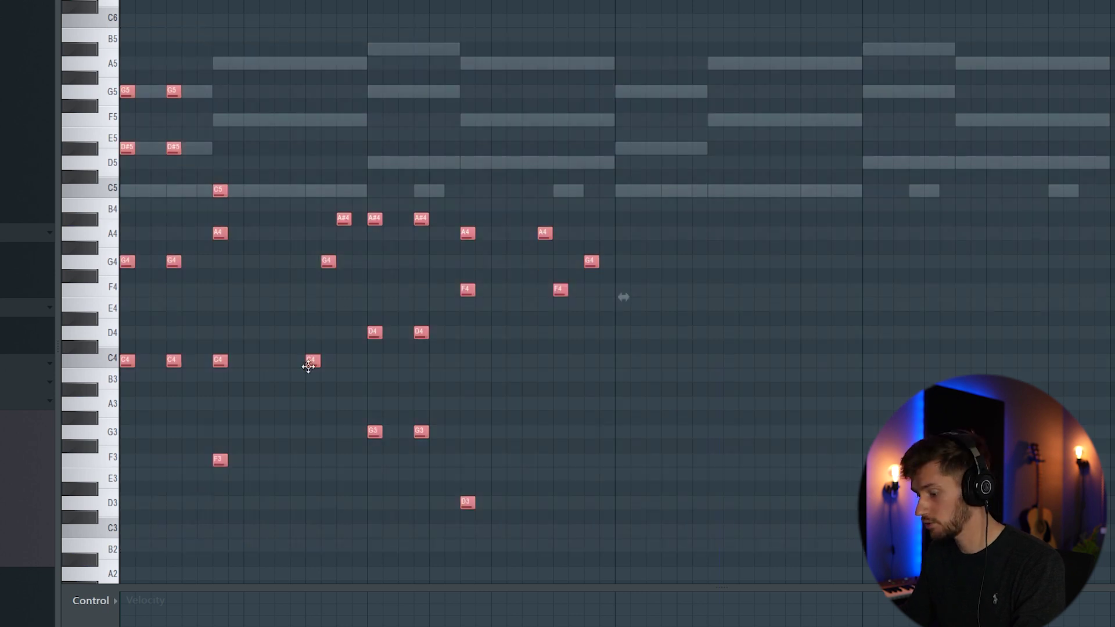
key("ctrl+b")
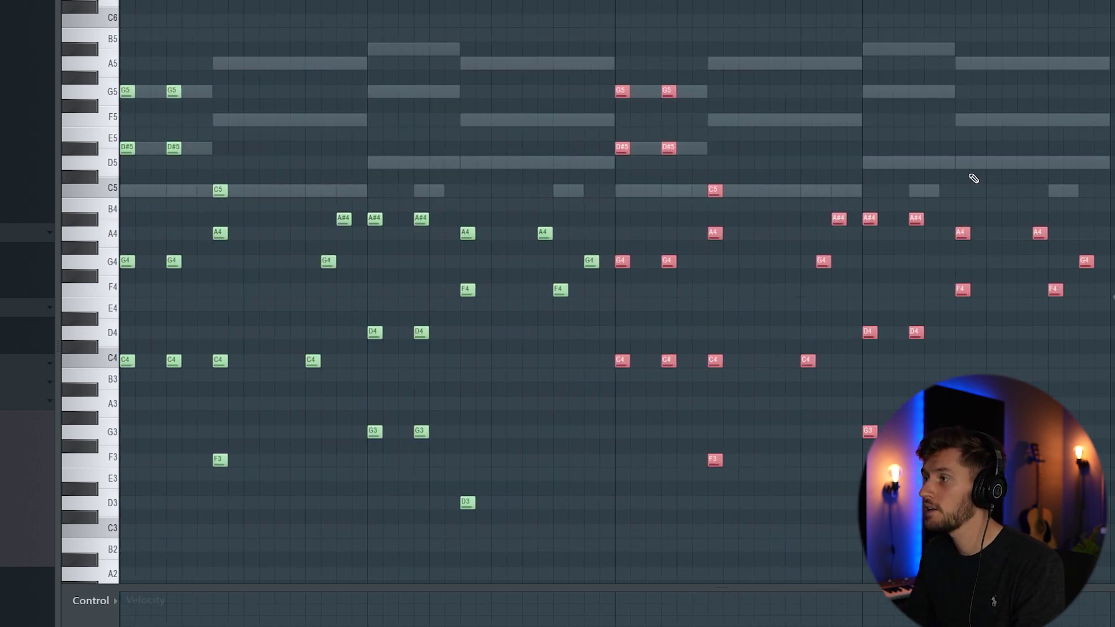
key("ctrl+d")
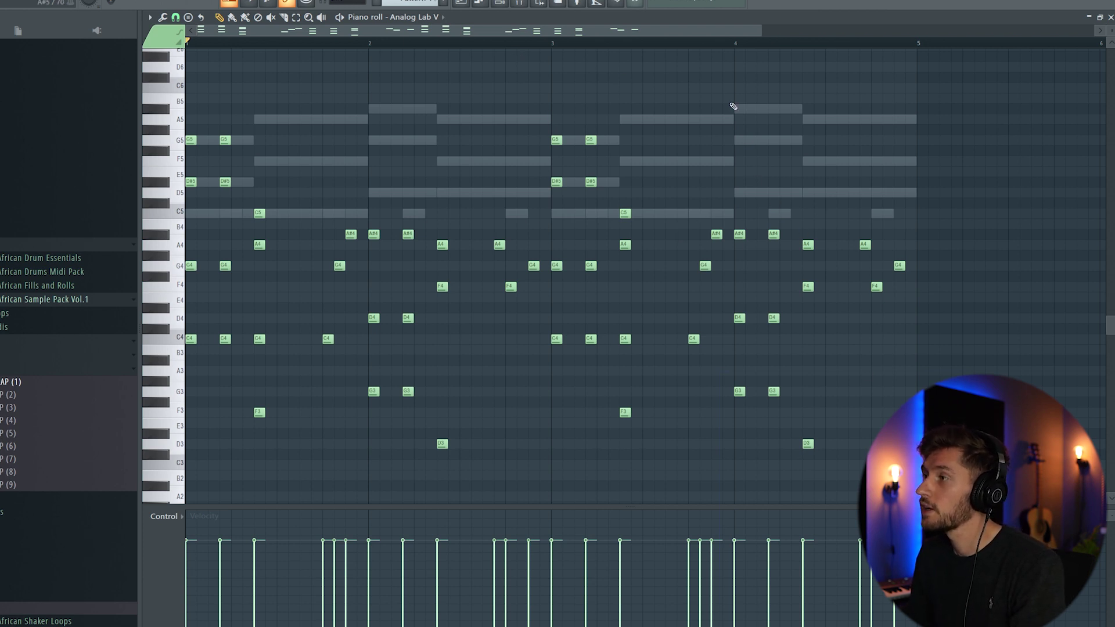
Play back the four-bar marimba part and add an F5 note to the last chord in bar 4.
left_click_drag(739, 67, 922, 466)
key("ctrl+d")
key("space")
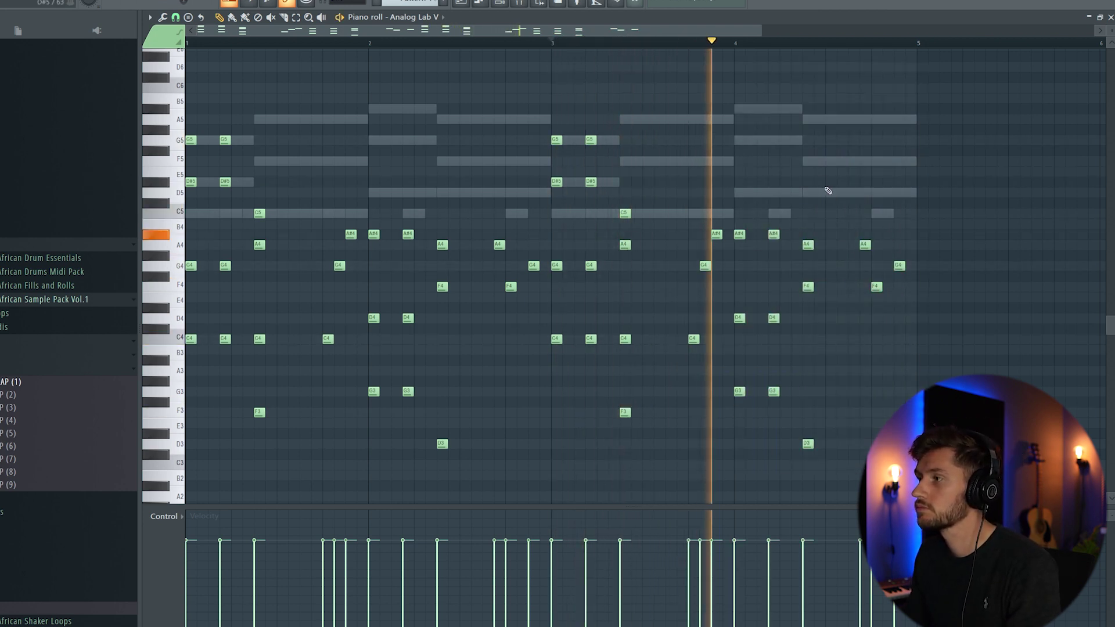
key("space")
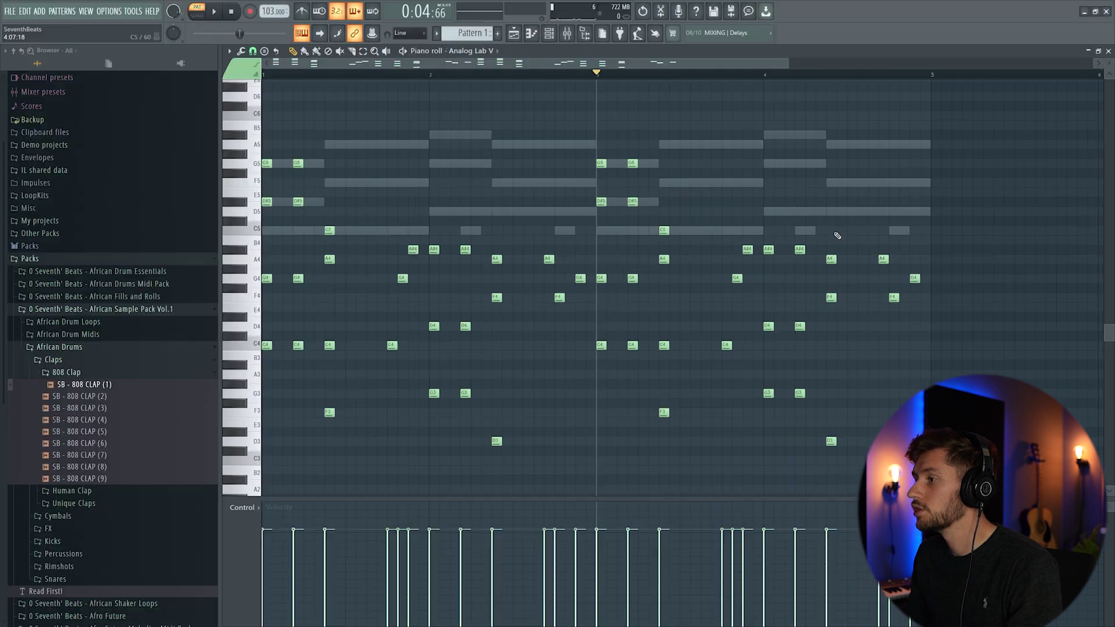
left_click_drag(837, 233, 839, 459)
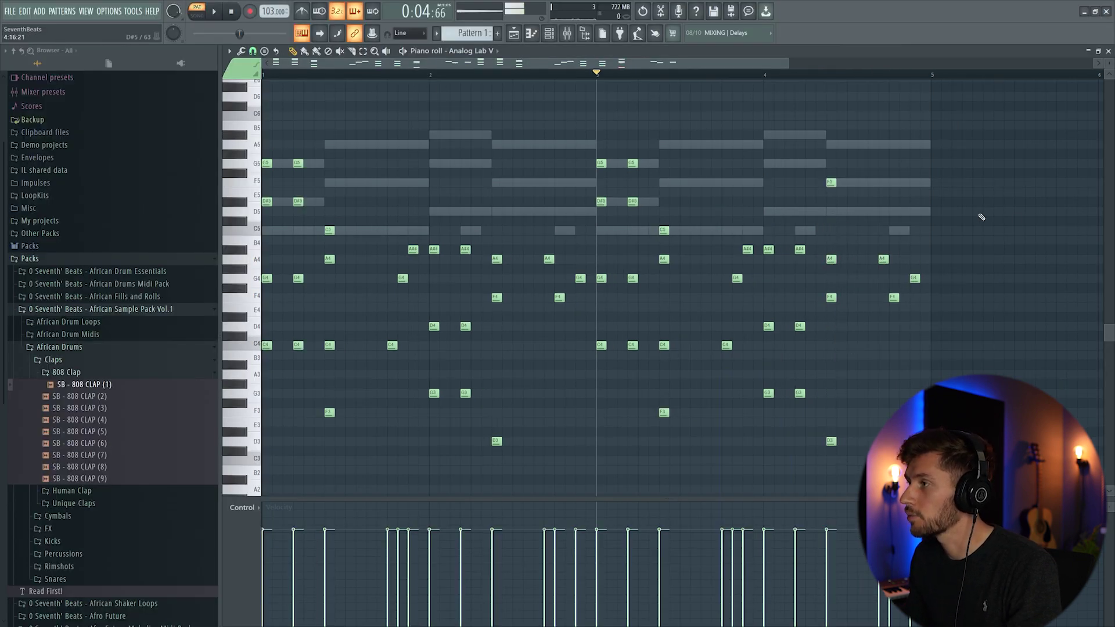
key("space")
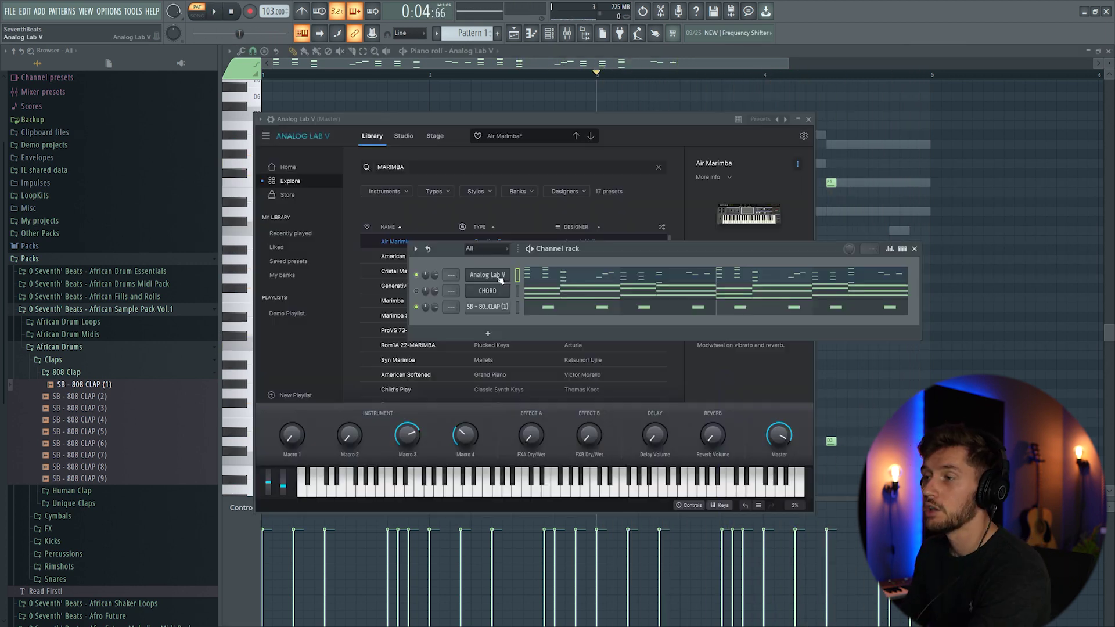
Clone the marimba Analog Lab V channel with its notes and load the Kalimbox preset in the copy.
right_click(500, 280)
mouse_move(560, 343)
left_click(639, 143)
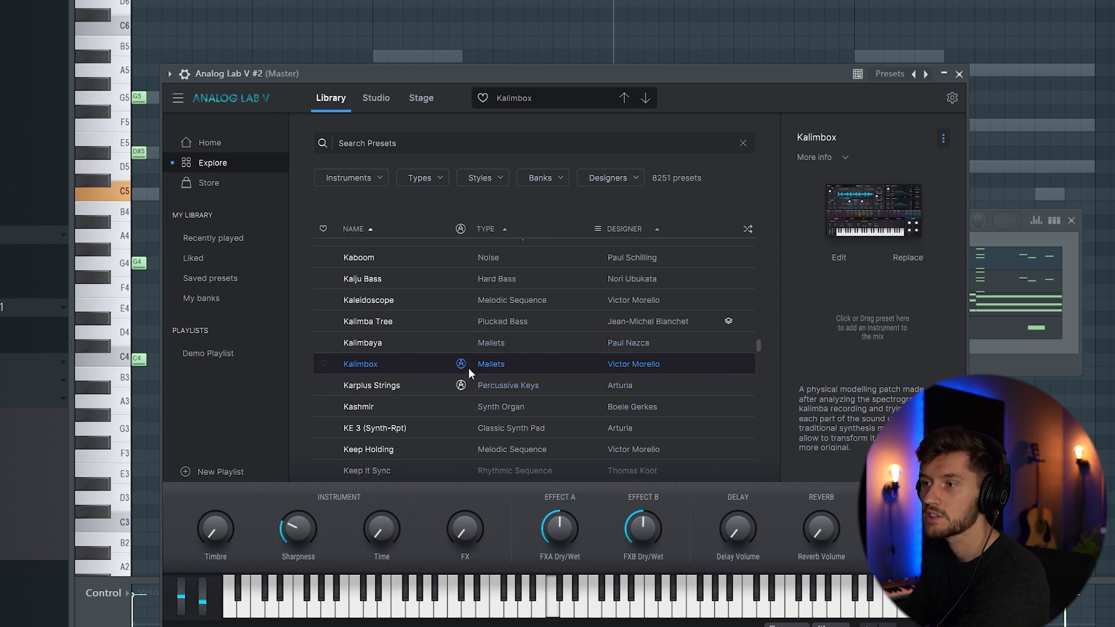
left_click(977, 349)
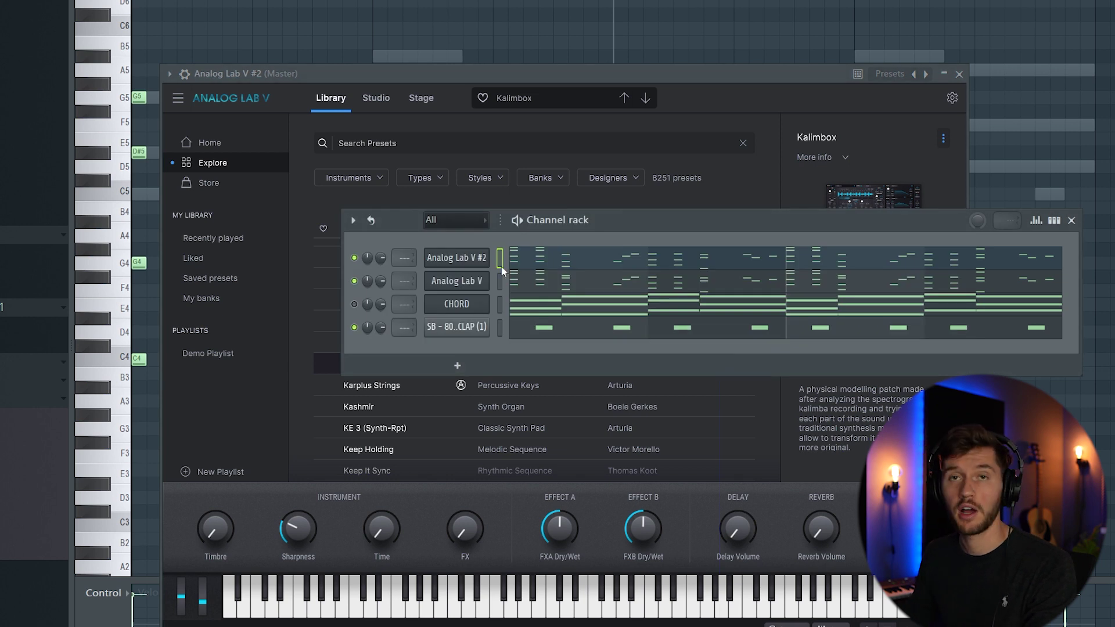
Route the two Analog Lab V channels and CHORD to mixer tracks 20–22 and lower the Analog Lab V #2 level during playback.
key("space")
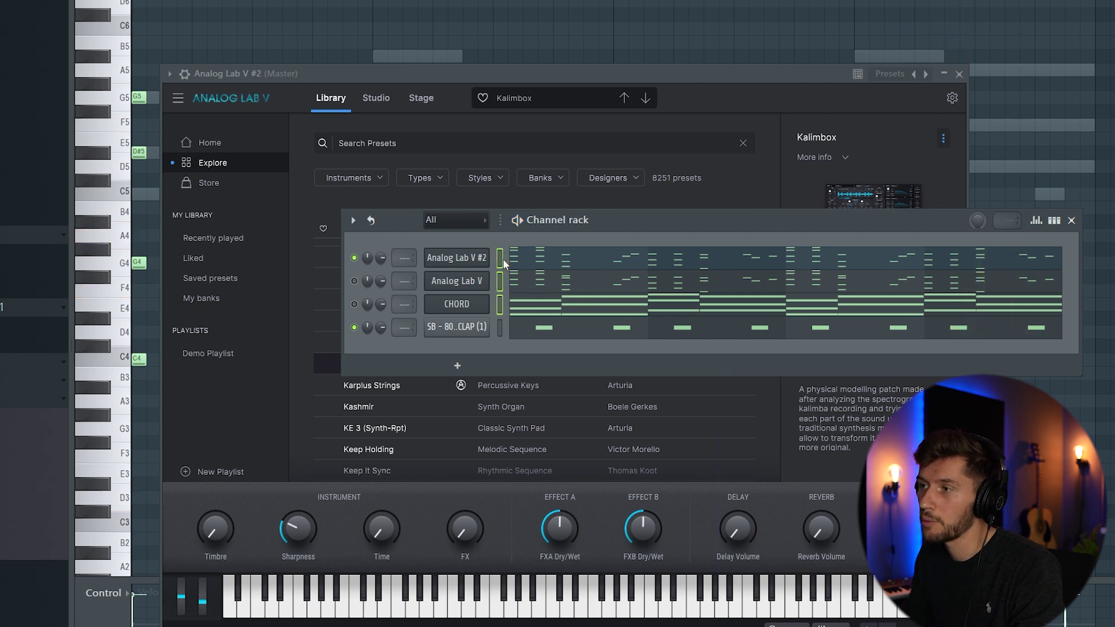
key("F9")
right_click(553, 87)
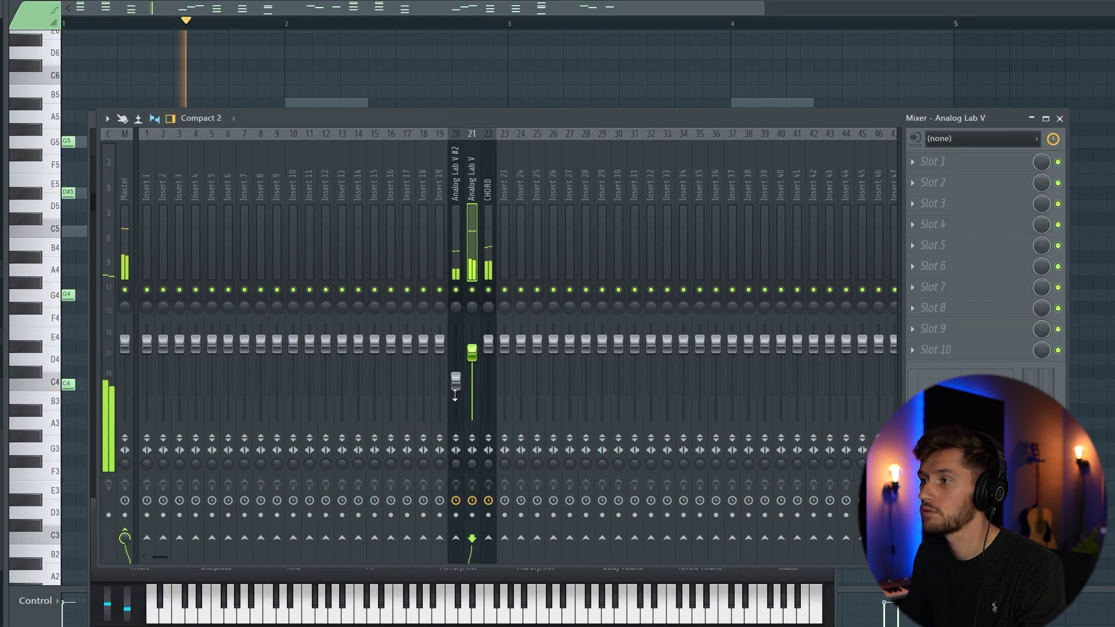
left_click_drag(456, 395, 456, 405)
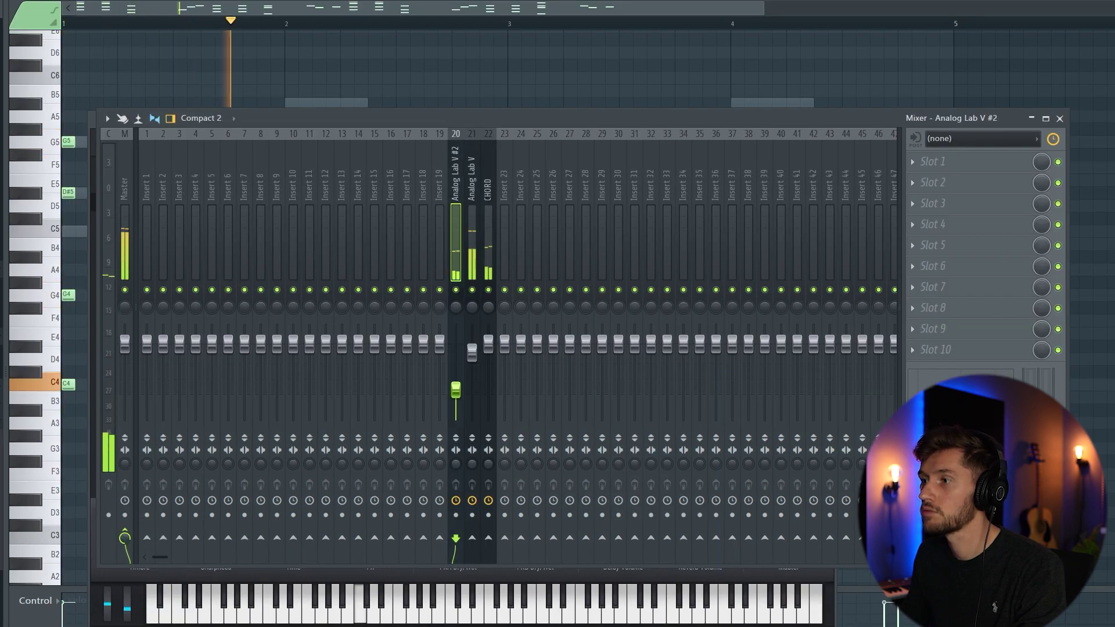
Insert Pro-Q 3 on the Analog Lab V mixer track and shape its band into a High Cut at about 1023 Hz.
left_click(933, 167)
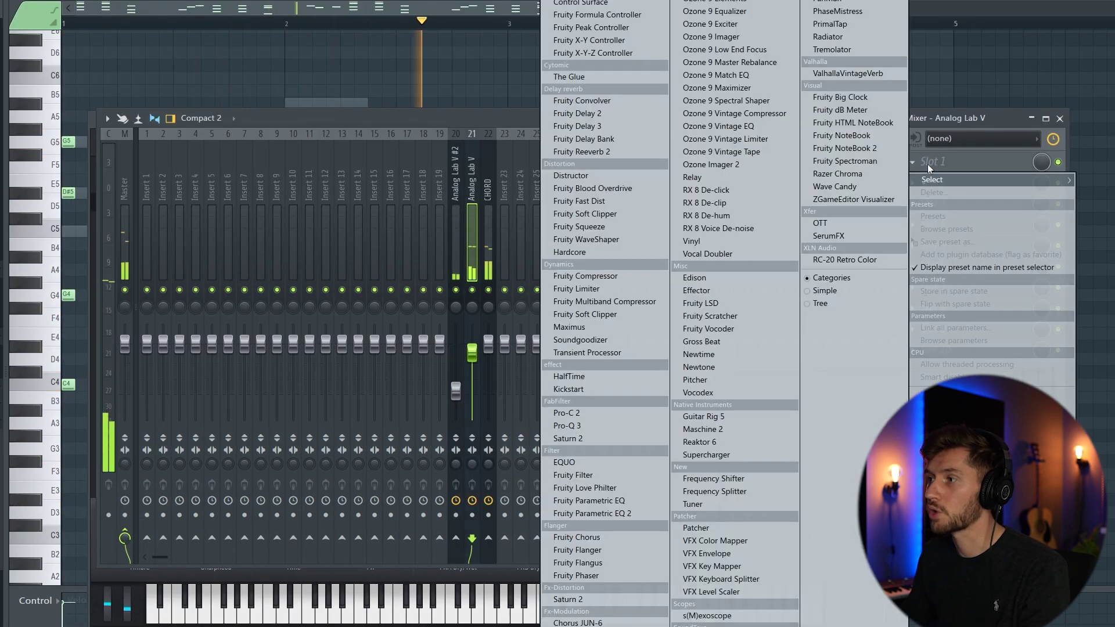
left_click(588, 425)
left_click(359, 226)
right_click(359, 227)
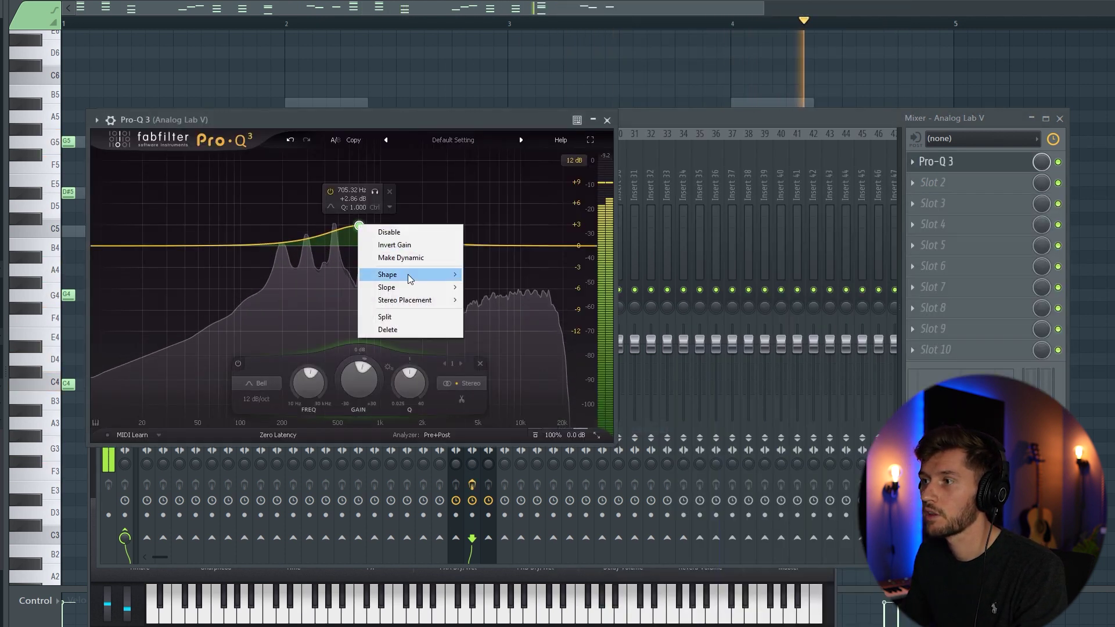
left_click(501, 323)
mouse_move(367, 246)
left_mouse_down()
mouse_move(433, 249)
mouse_move(381, 244)
left_mouse_up()
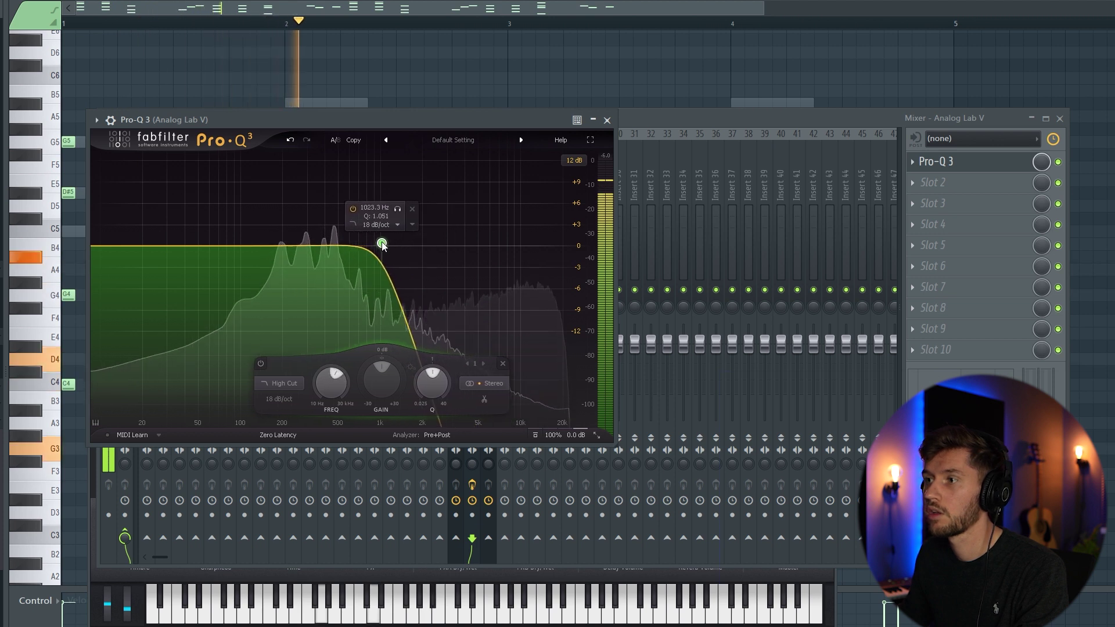
left_click(607, 120)
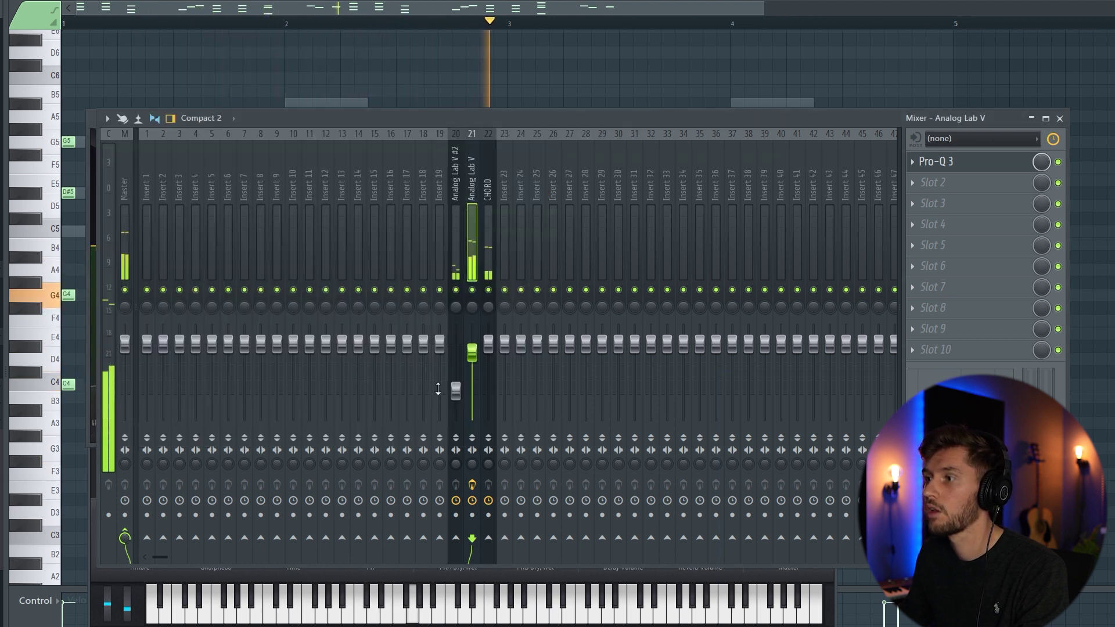
Raise the Analog Lab V #2 level, slightly lower the Analog Lab V level, and route the clap channel to mixer track 2.
left_click_drag(456, 390, 456, 372)
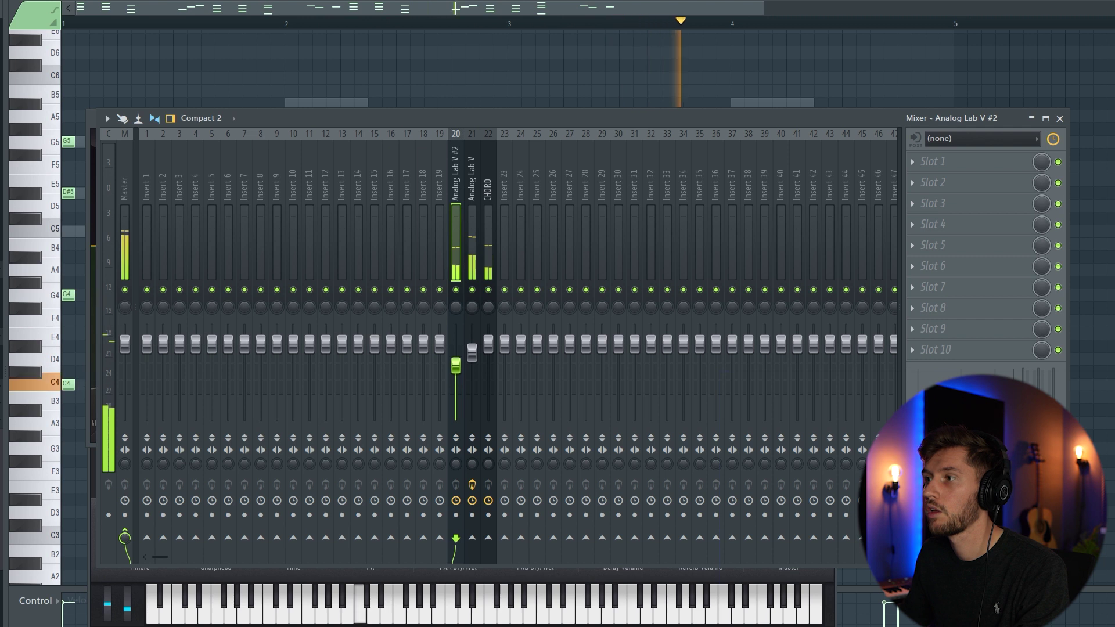
left_click(472, 361)
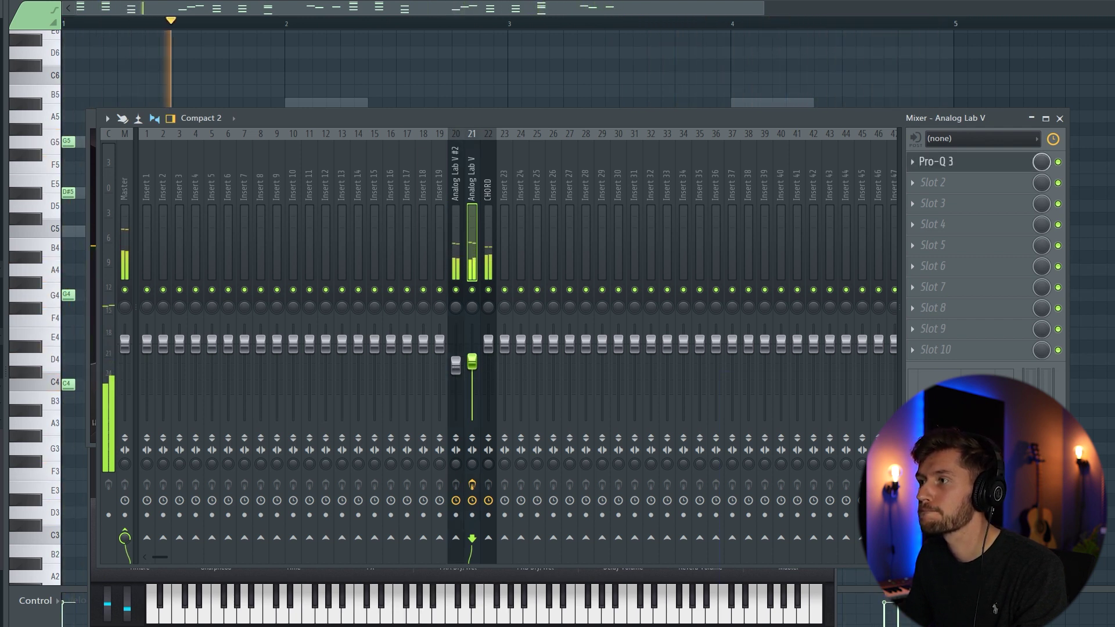
key("F6")
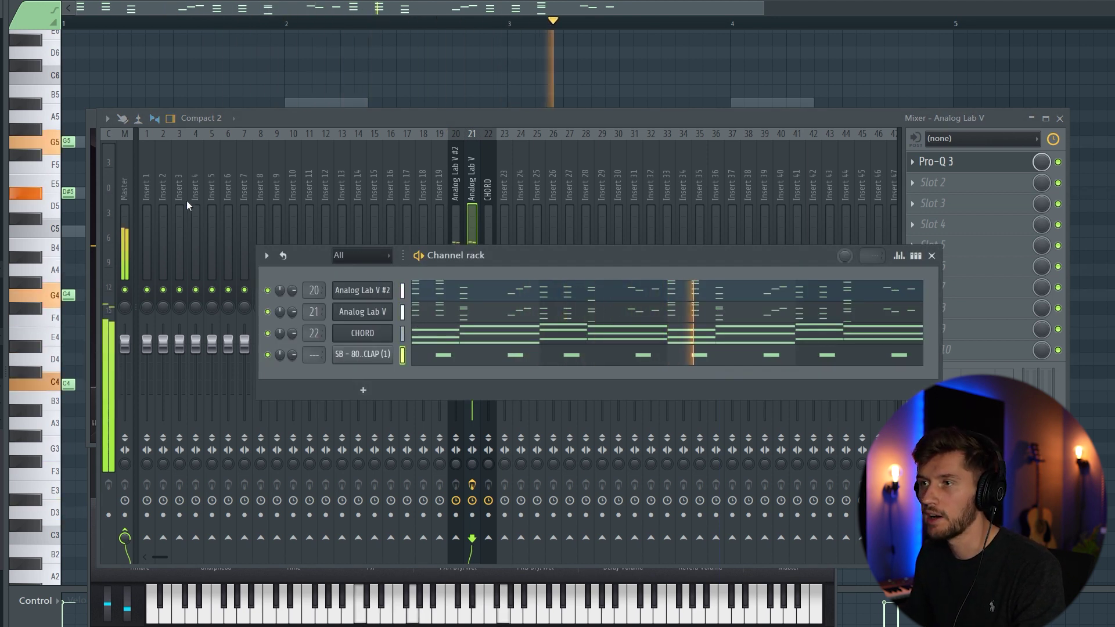
right_click(166, 180)
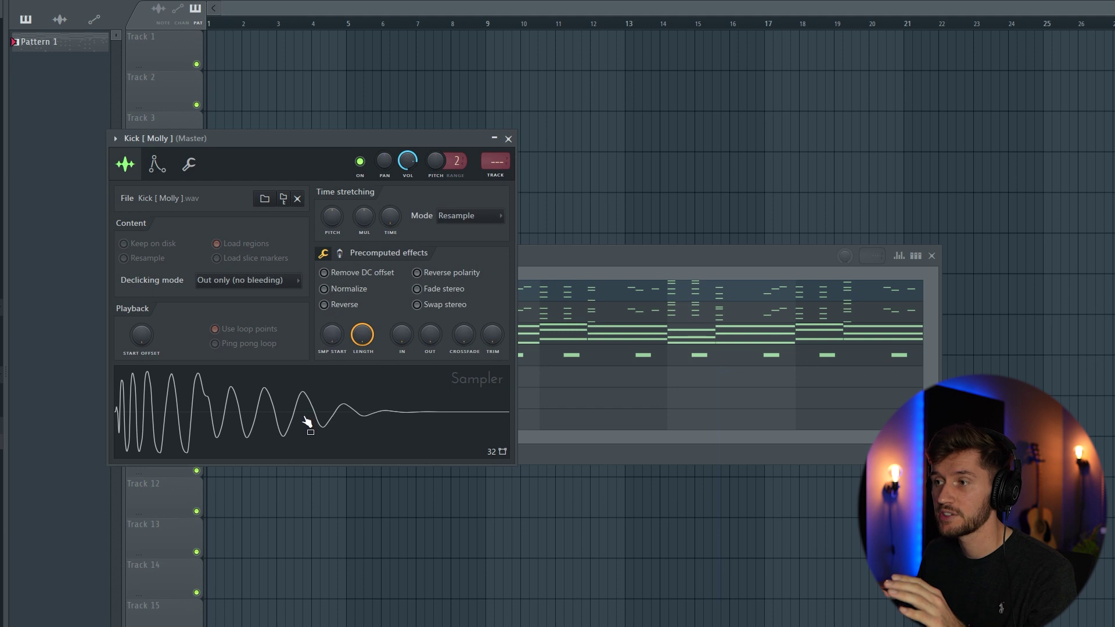
Add the Kick [ Molly ], 808 [ Shawty Ted ] and Hi Hat [ Garden ] samples as new channels and audition them.
left_click(564, 270)
left_click(359, 422)
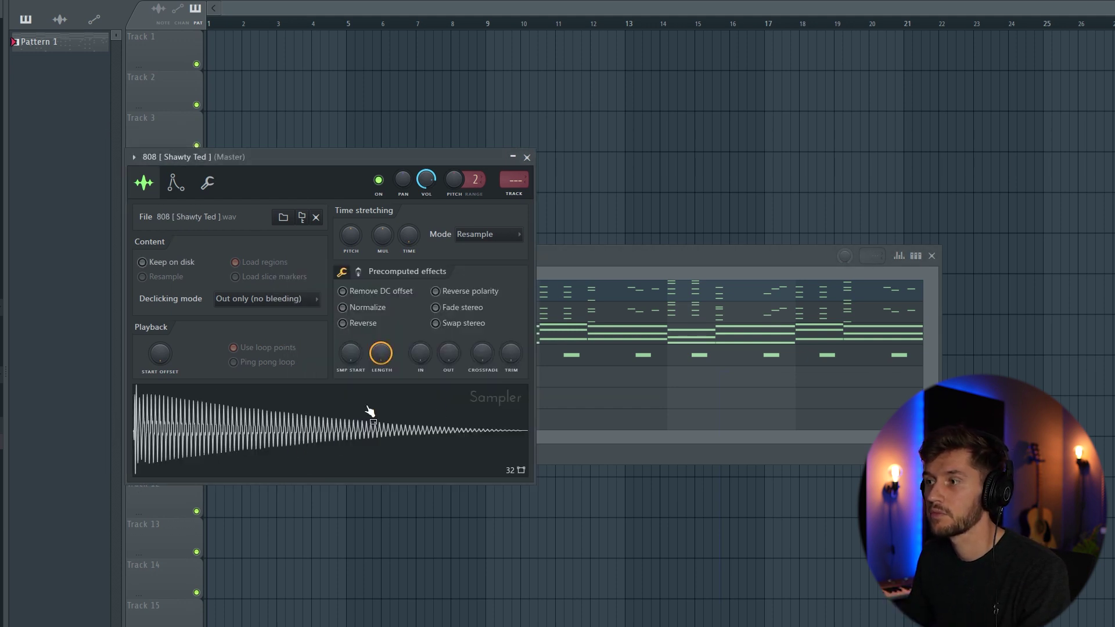
left_click(588, 269)
left_click(372, 419)
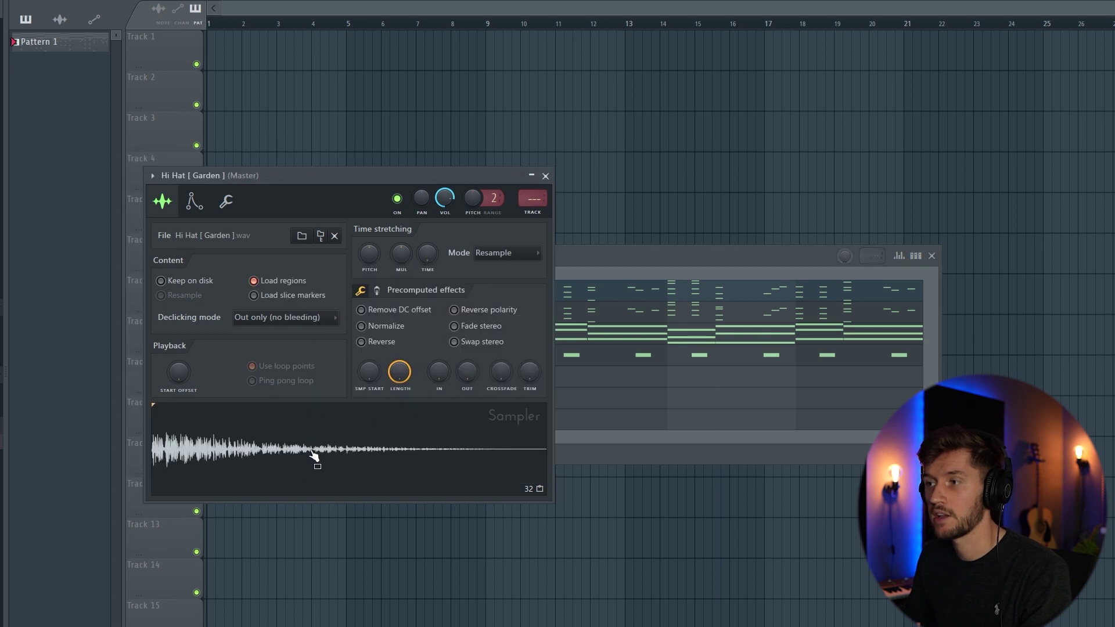
left_click(611, 267)
Place C5 kick notes on steps 1 and 7 of bars 1 and 2 and play them back.
left_click(458, 380)
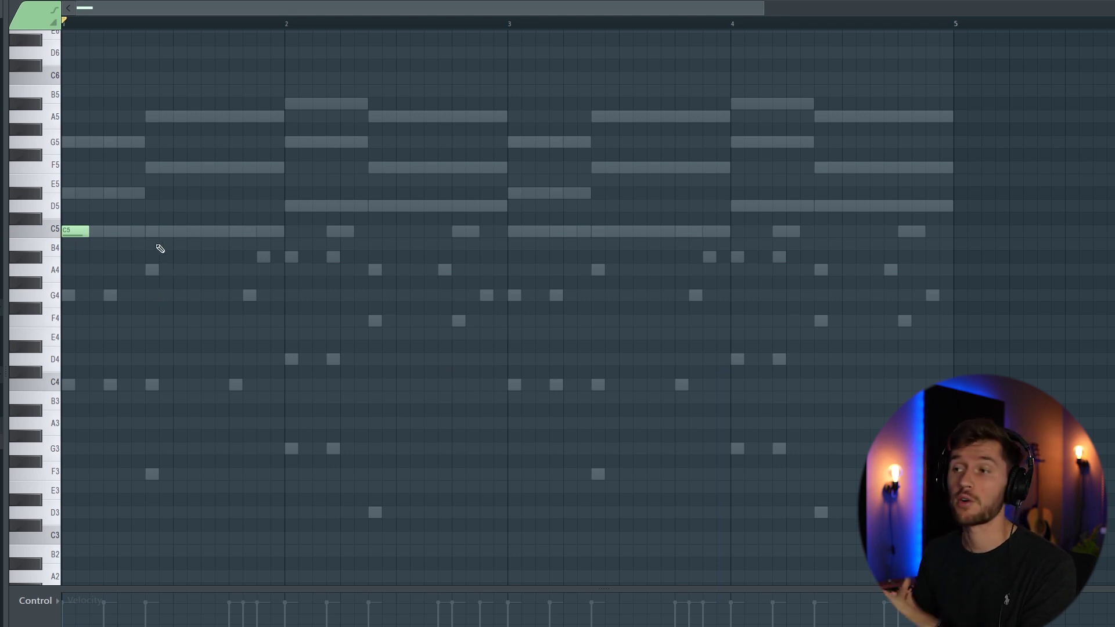
key("space")
left_click(295, 231)
left_click(380, 231)
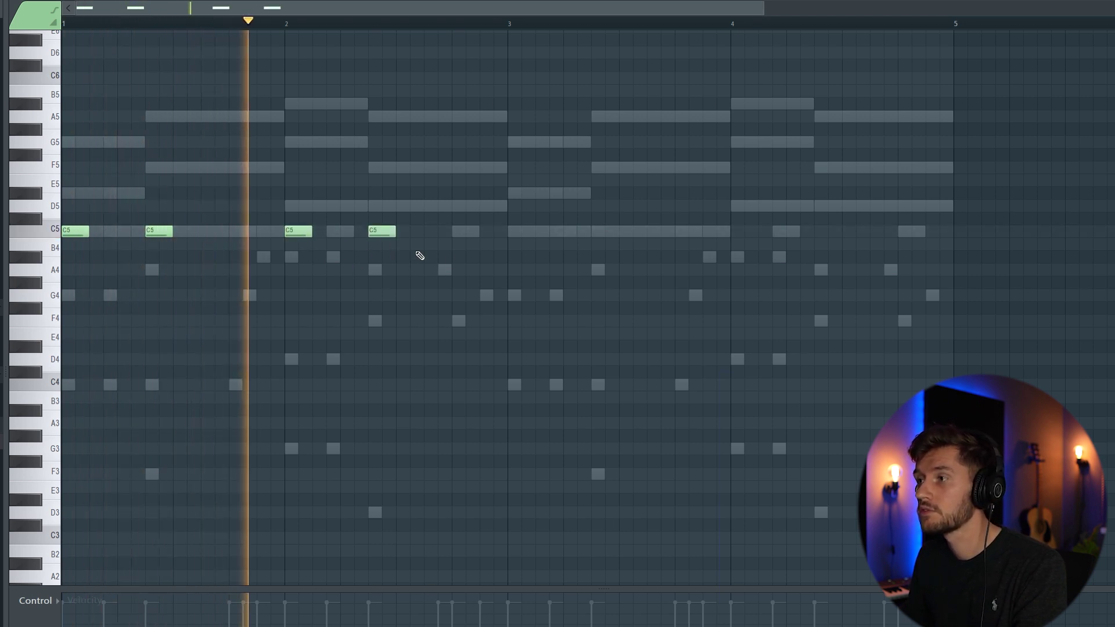
key("space")
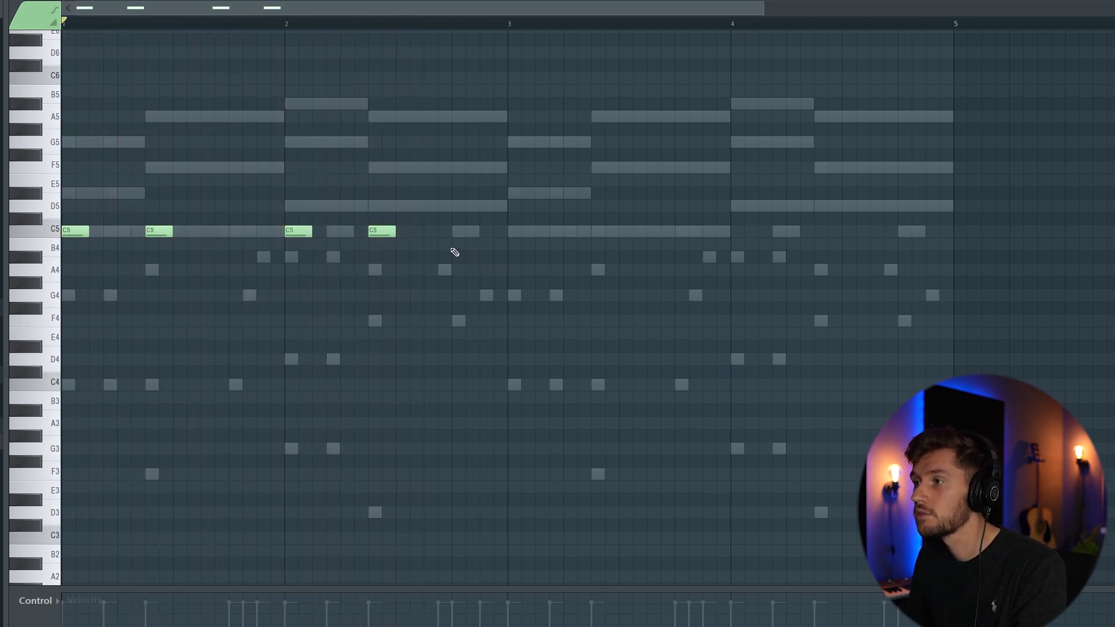
Add C5 kick notes on steps 12, 13 and 15 of bar 2, checking them in playback.
key("space")
left_click(445, 232)
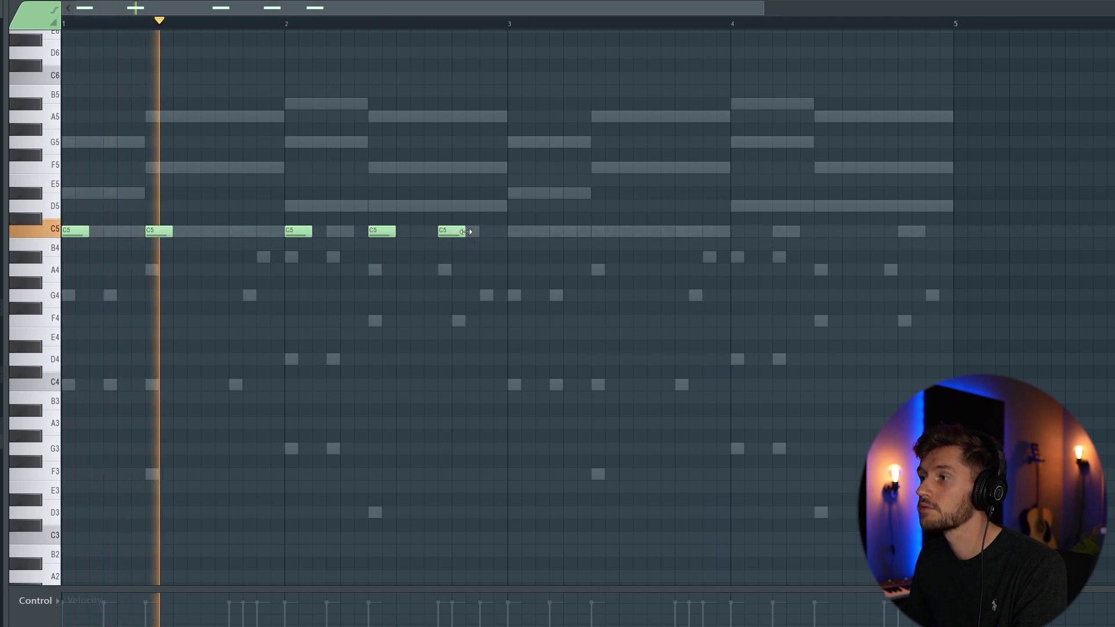
left_click(459, 231)
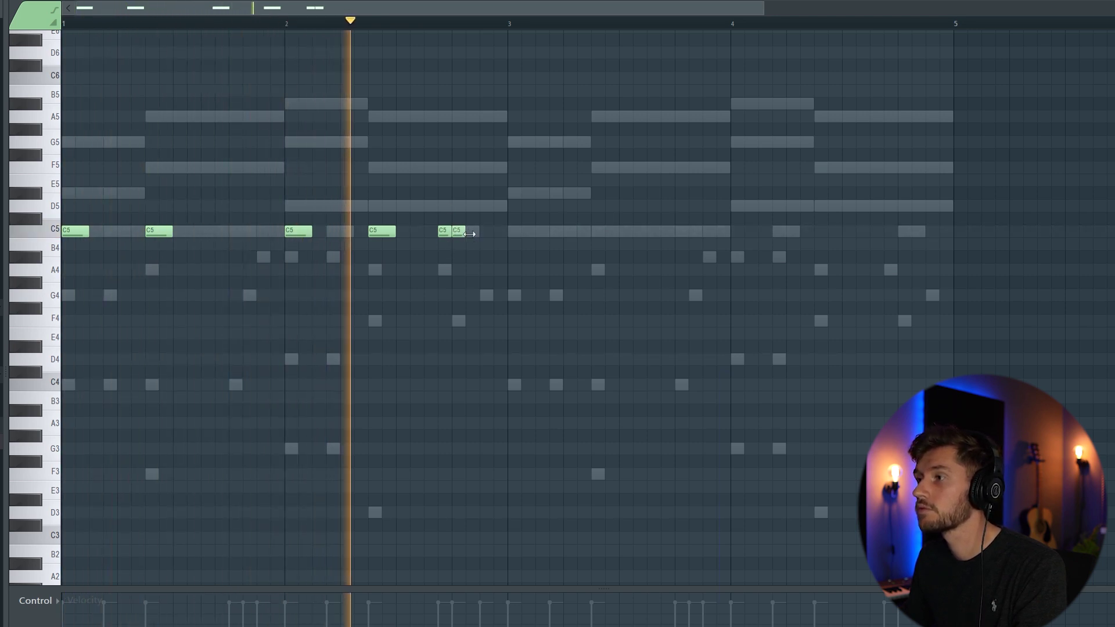
key("space")
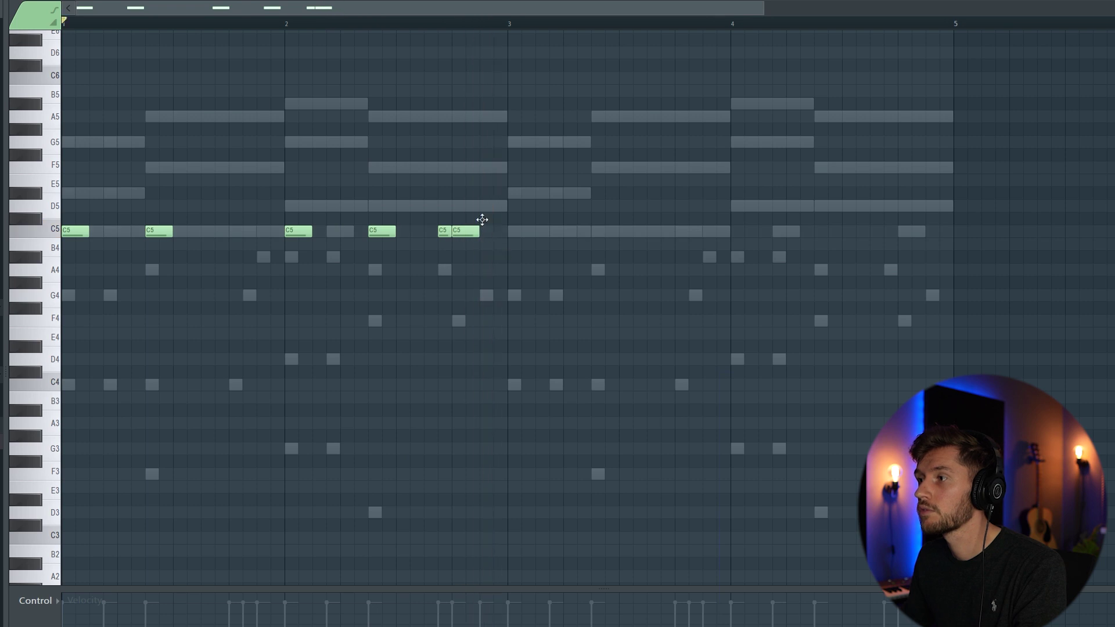
key("space")
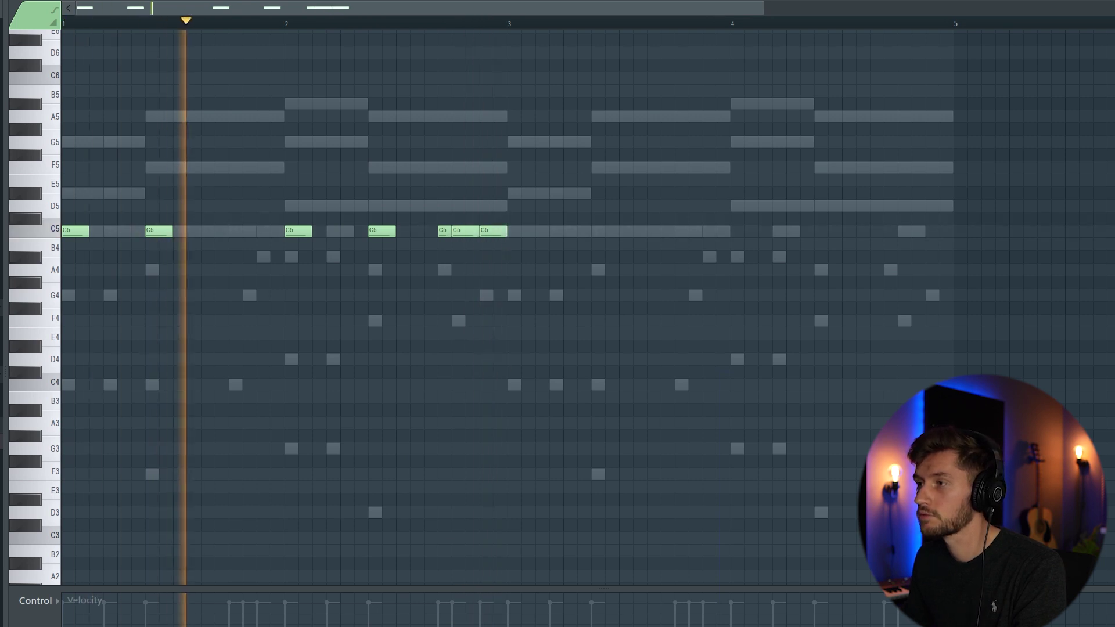
Duplicate the two-bar kick pattern into bars 3 and 4 and listen to it with the other channels.
key("ctrl+a")
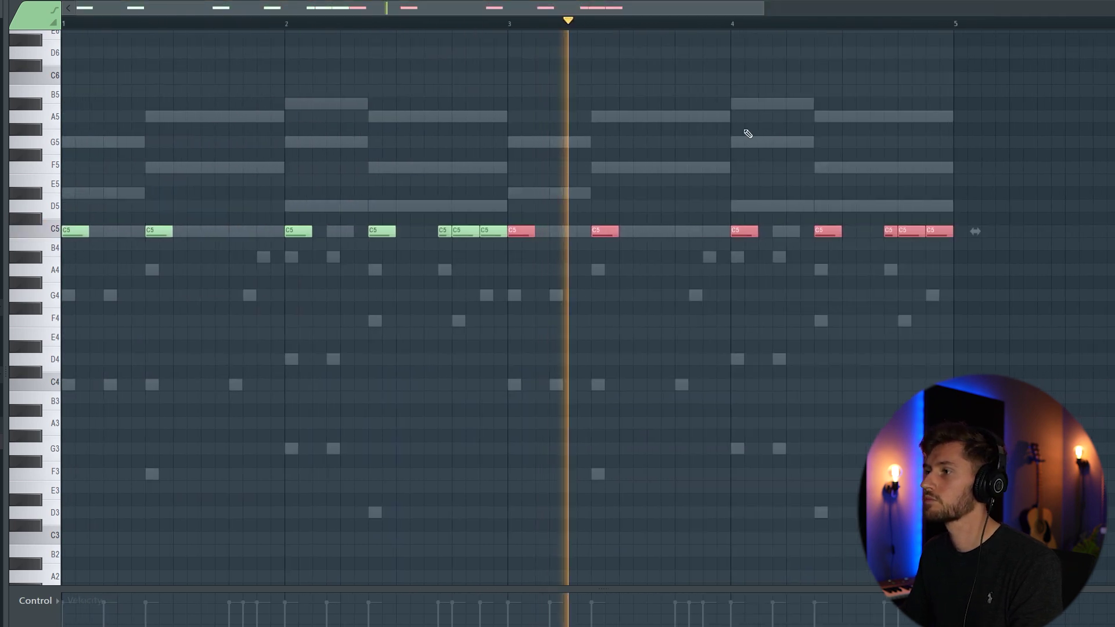
left_click(845, 132)
scroll(747, 192, "up", 1)
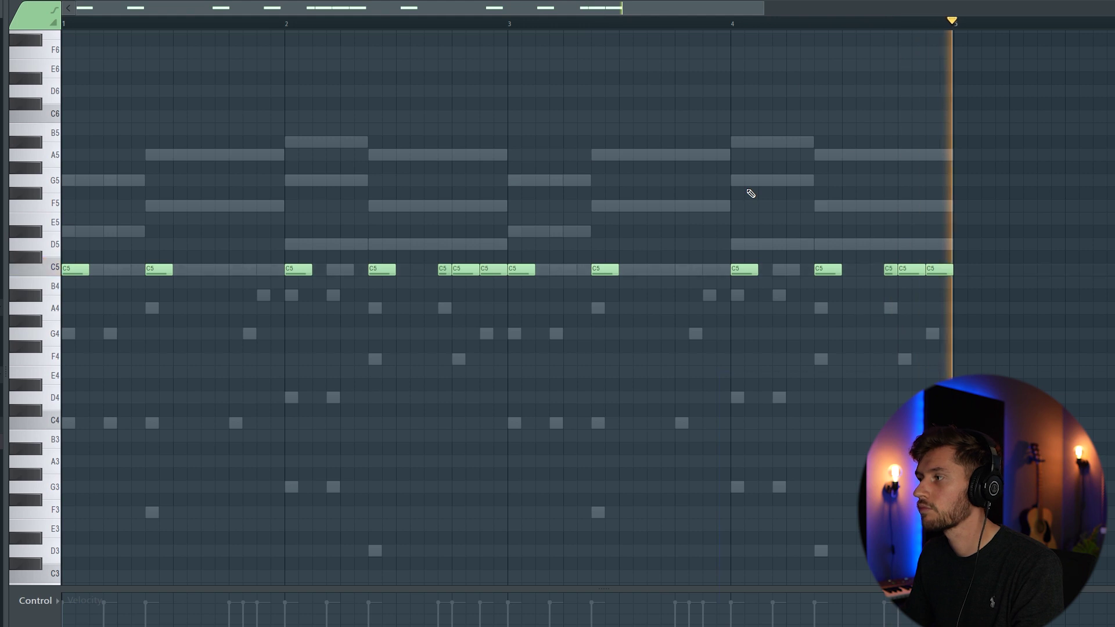
key("F6")
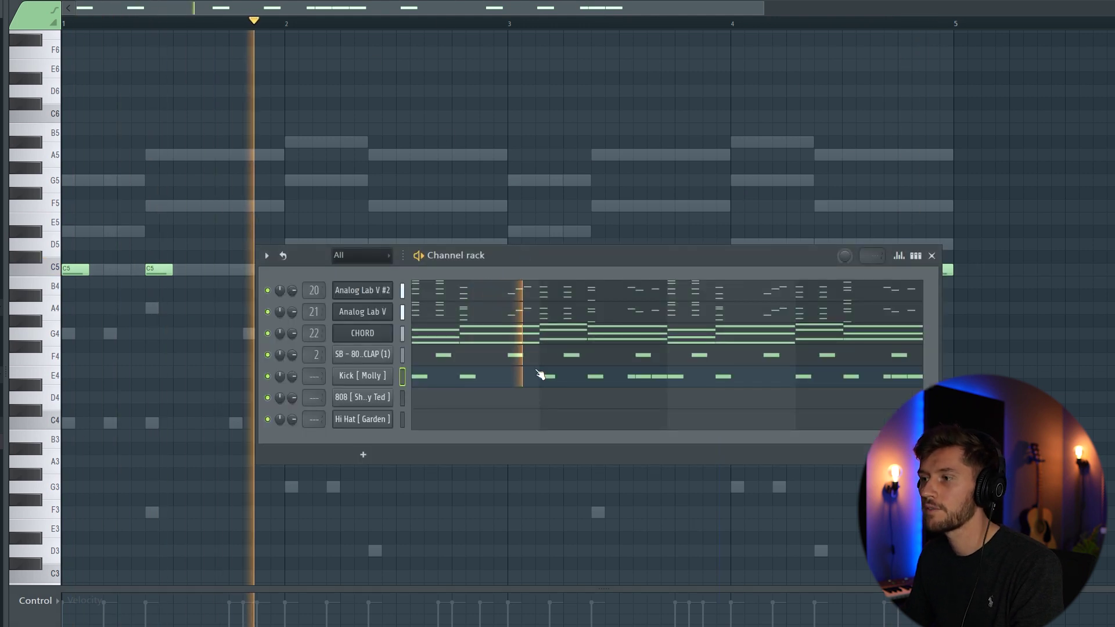
key("space")
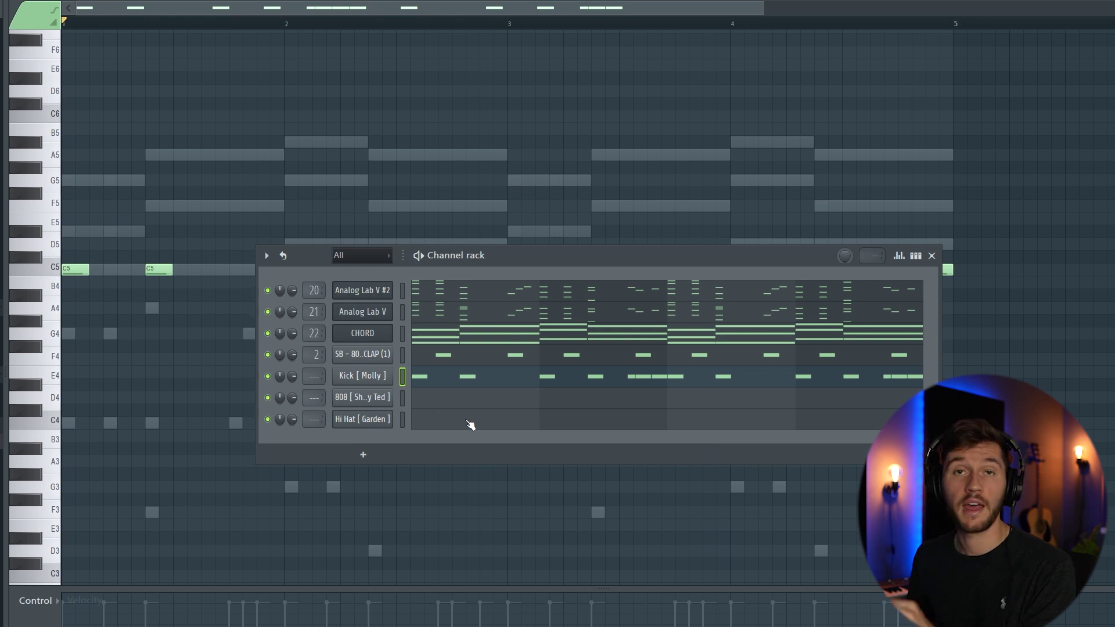
Write C5 hi-hat notes on steps 1, 4, 7, 9, 12 and 15 of bar 1, duplicate them into bar 2, and play back.
key("F6")
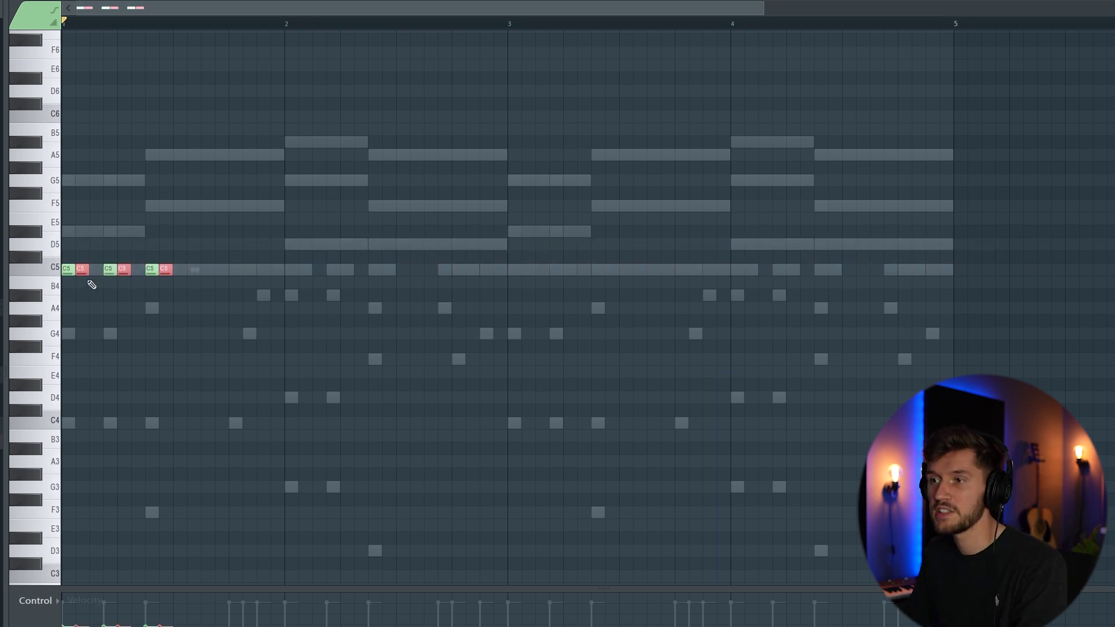
left_click(47, 267)
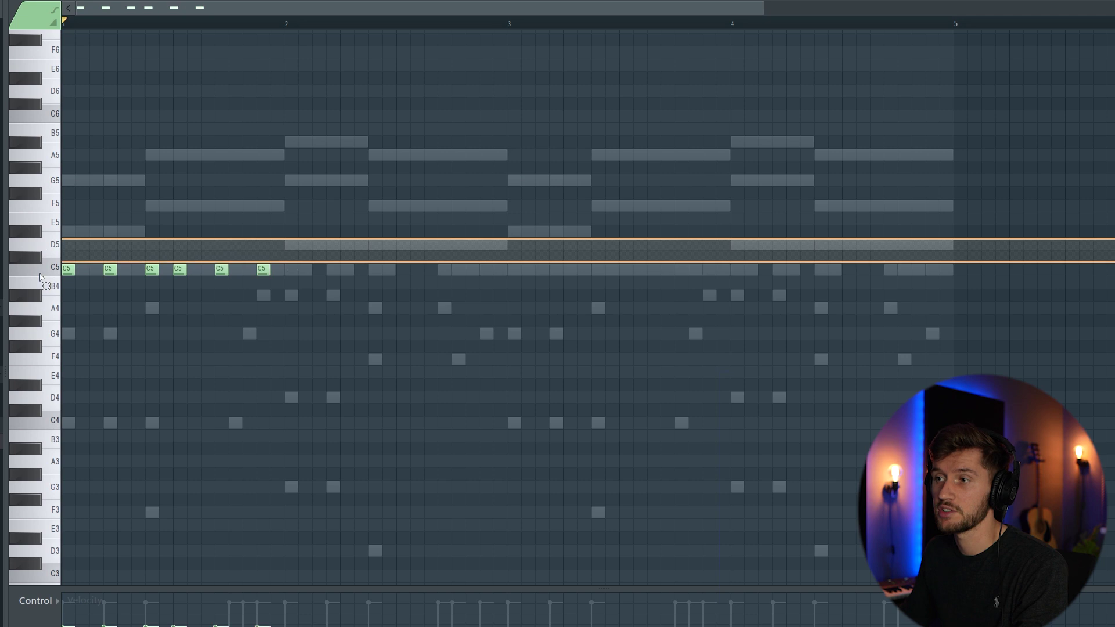
key("ctrl+b")
left_click_drag(281, 272, 308, 272)
left_click(428, 166)
key("space")
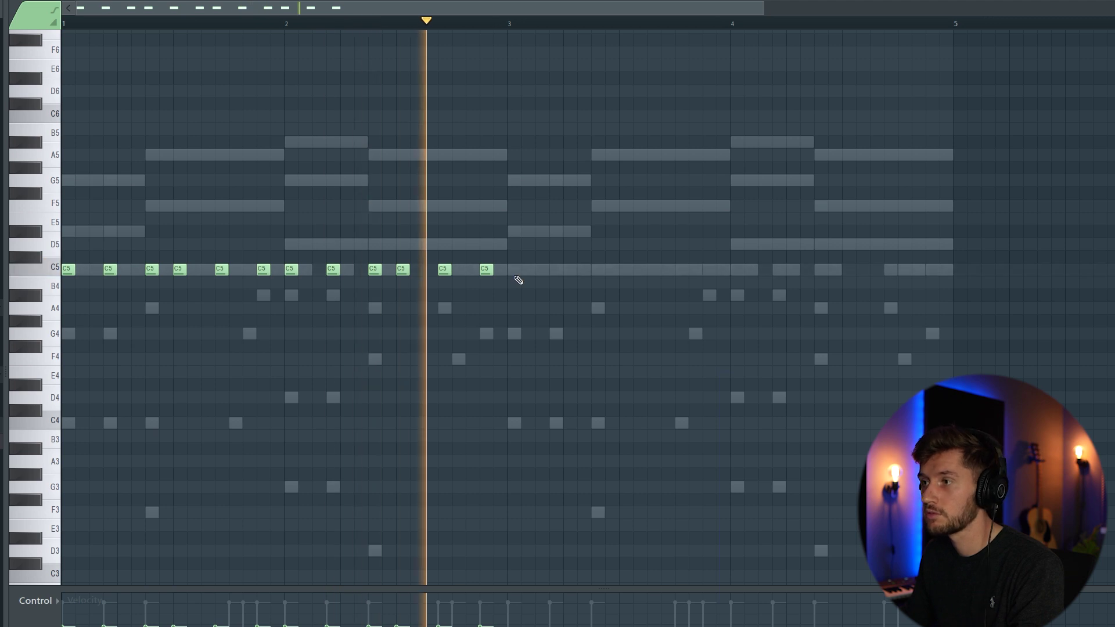
key("space")
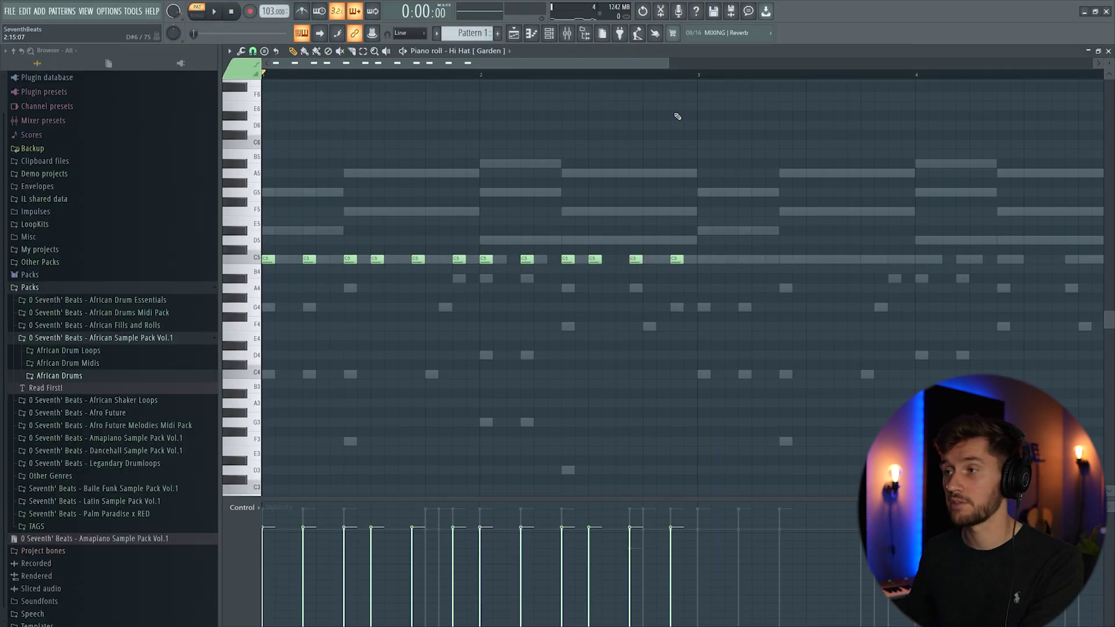
Set the piano roll snap to 1/4 step and add a four-note hi-hat roll with rising velocities on step 8 of bar 1.
left_click(252, 51)
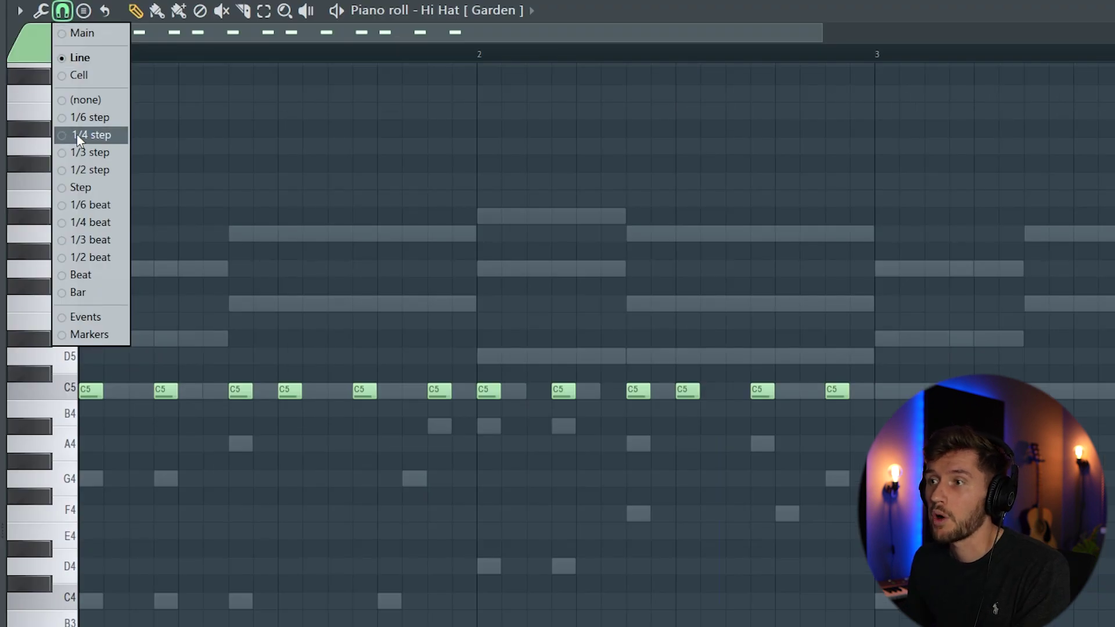
left_click(79, 140)
mouse_move(262, 375)
left_mouse_down()
mouse_move(260, 399)
mouse_move(302, 409)
left_mouse_up()
key("space")
key("space")
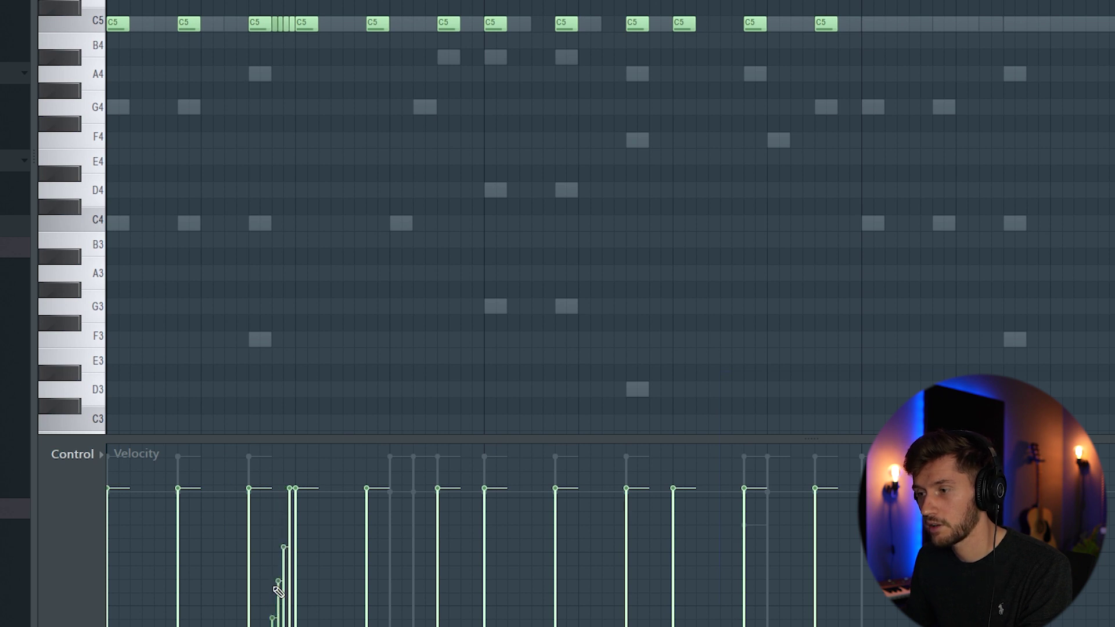
key("space")
Add a quieter C5 hi-hat note on step 11 of bar 1 and play it back.
key("space")
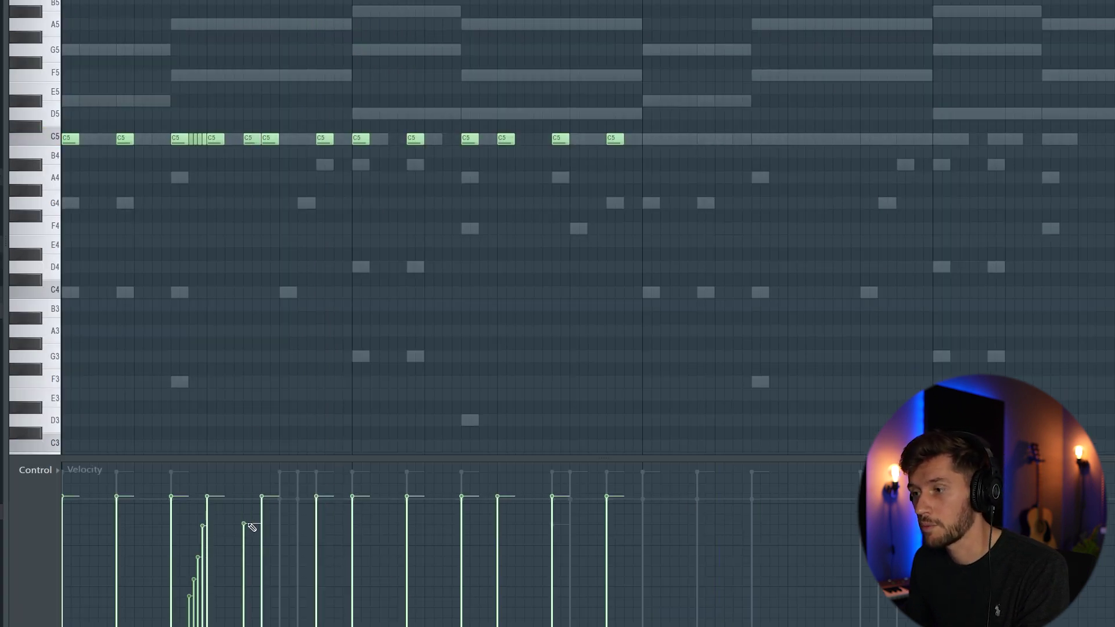
key("space")
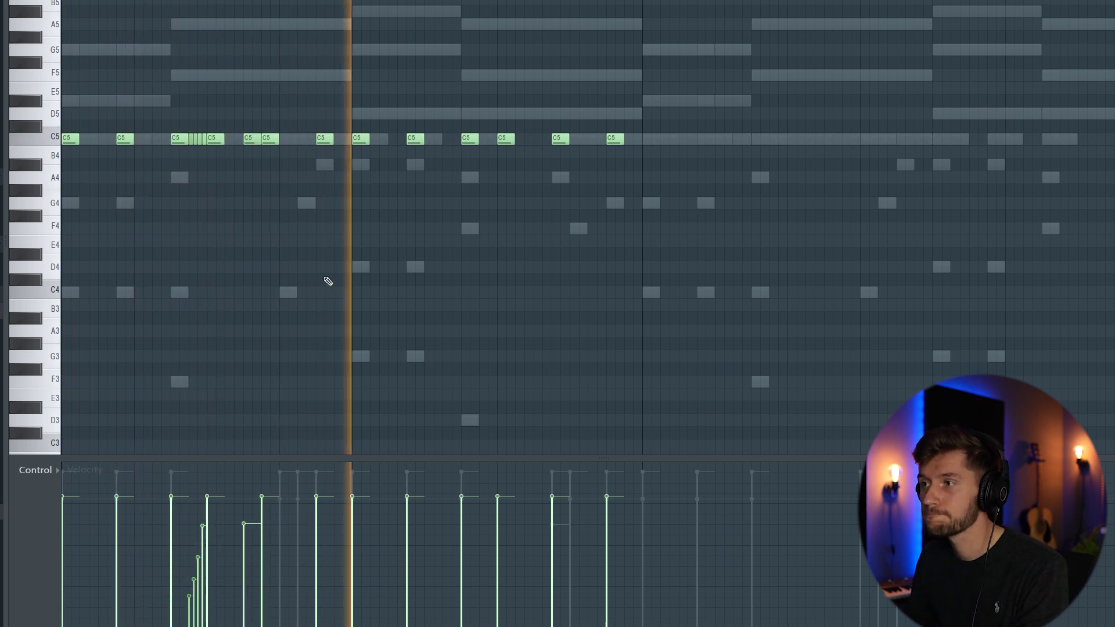
key("space")
Copy the quieter hi-hat note to step 11 of bar 2 and the four-note roll to the last step of bar 2.
left_click_drag(352, 122, 489, 160)
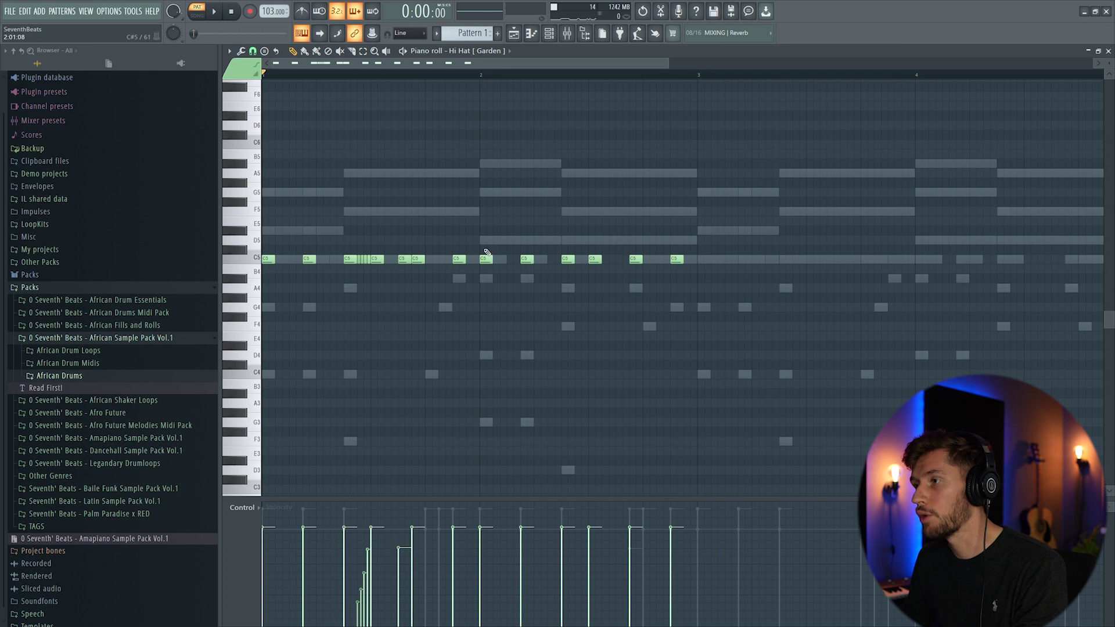
left_click_drag(617, 252, 619, 264)
key("space")
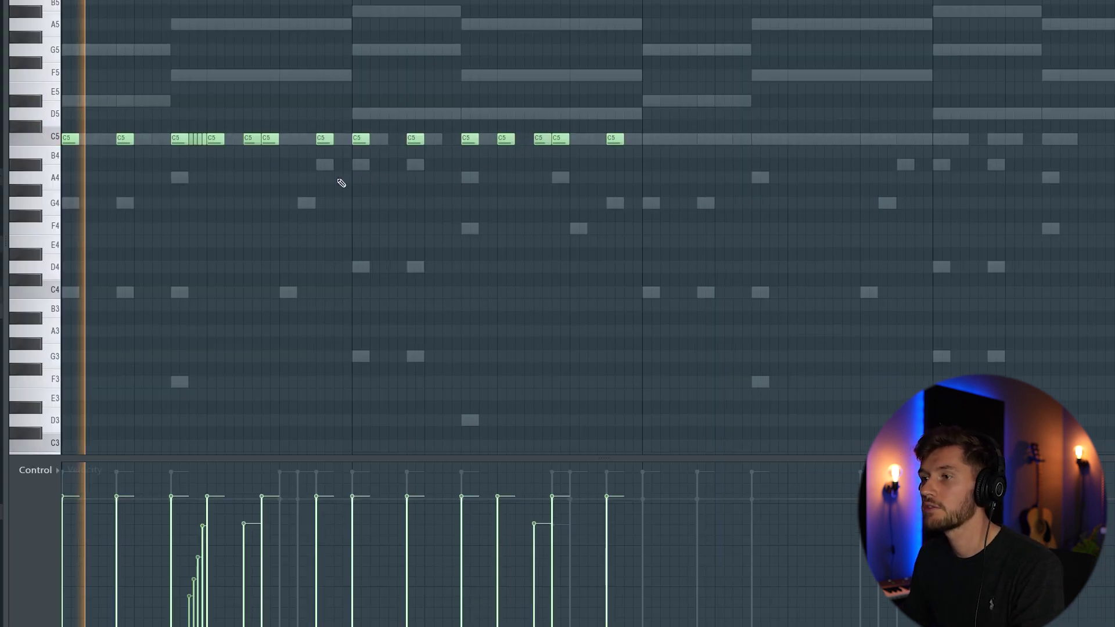
left_click_drag(194, 138, 626, 145)
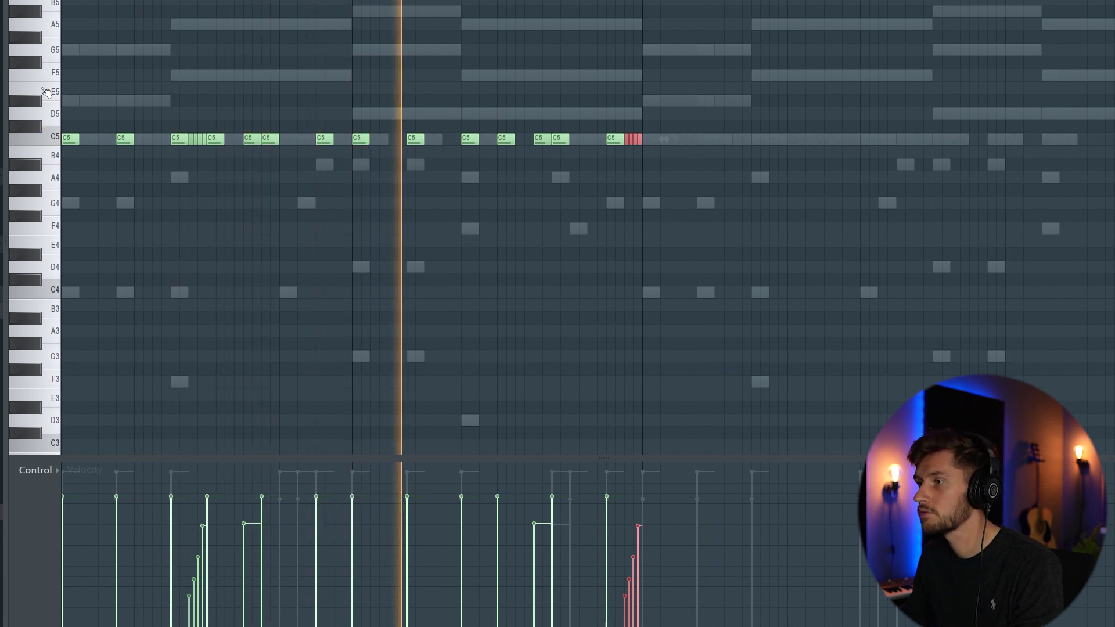
Stop playback and duplicate the whole two-bar C5 hi-hat pattern into bars 3 and 4.
key("space")
double_click(26, 137)
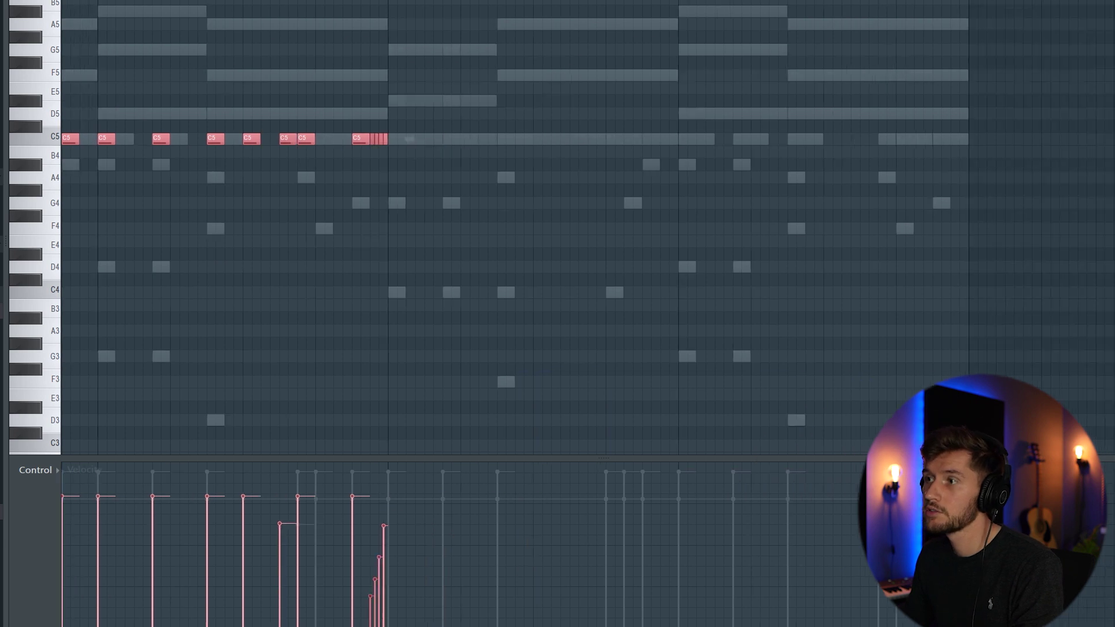
key("ctrl+b")
scroll(964, 139, "down", 3)
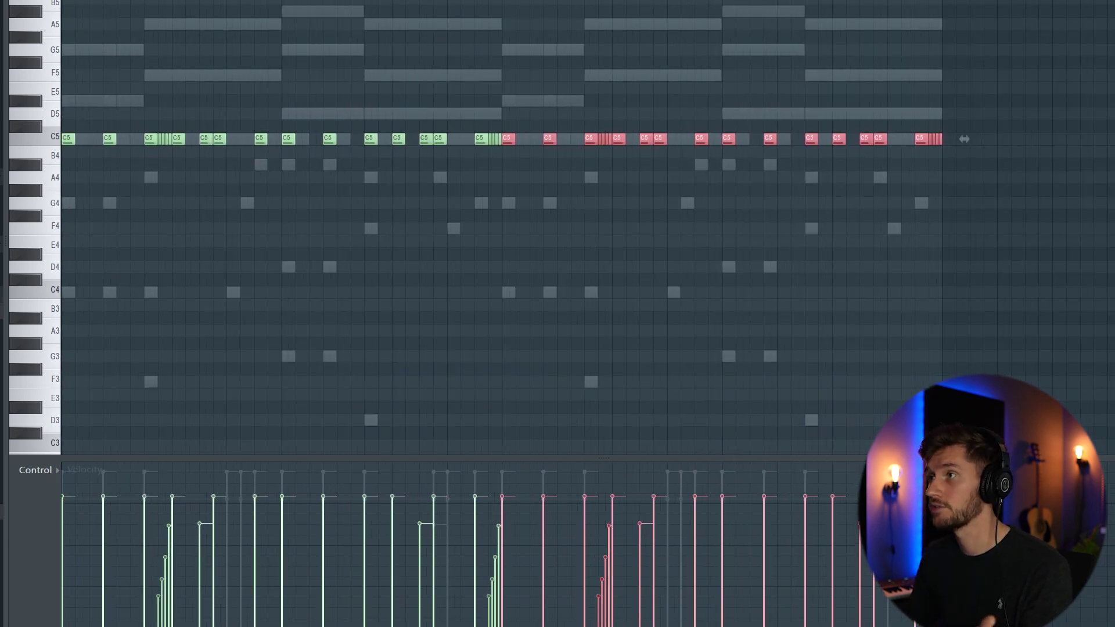
Open the 808 [ Shawty Ted ] sample in the Edison audio editor and detect its pitch regions.
key("F6")
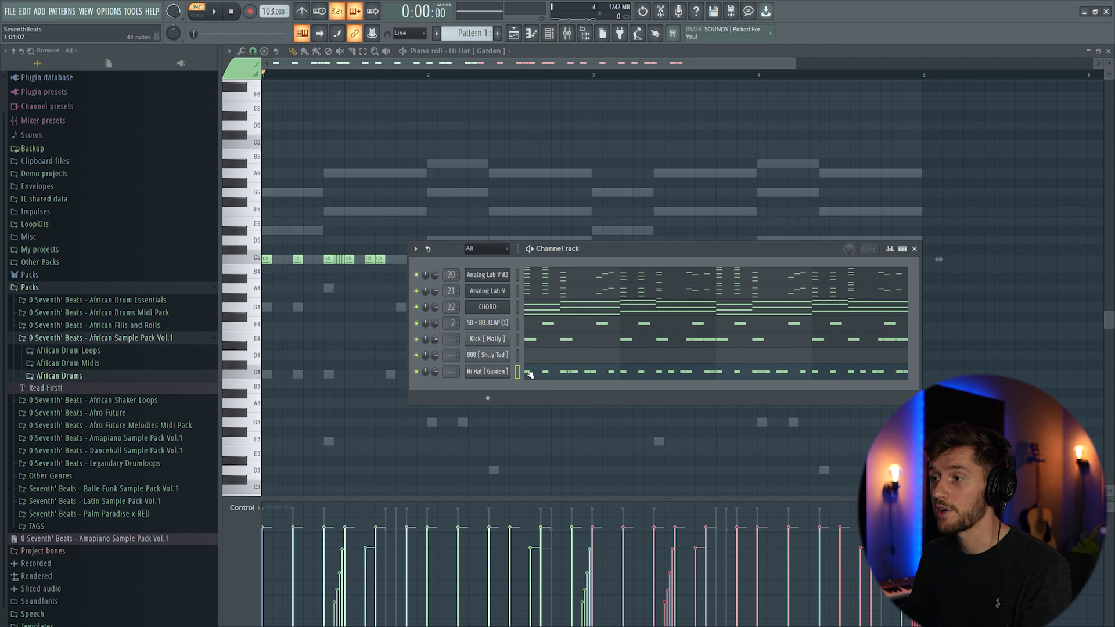
left_click(494, 357)
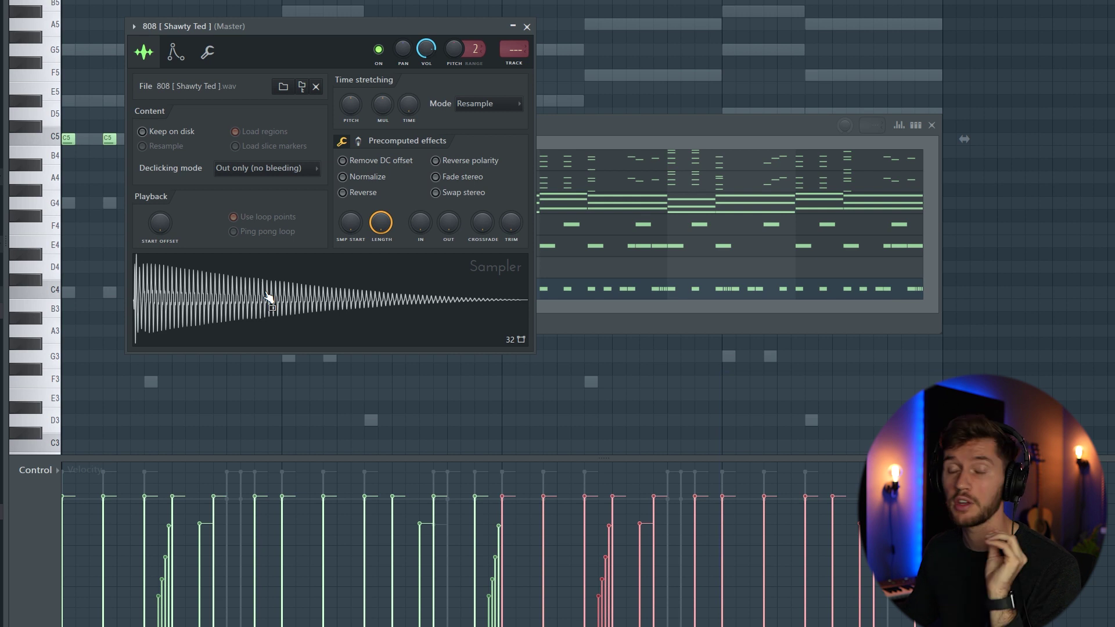
right_click(264, 294)
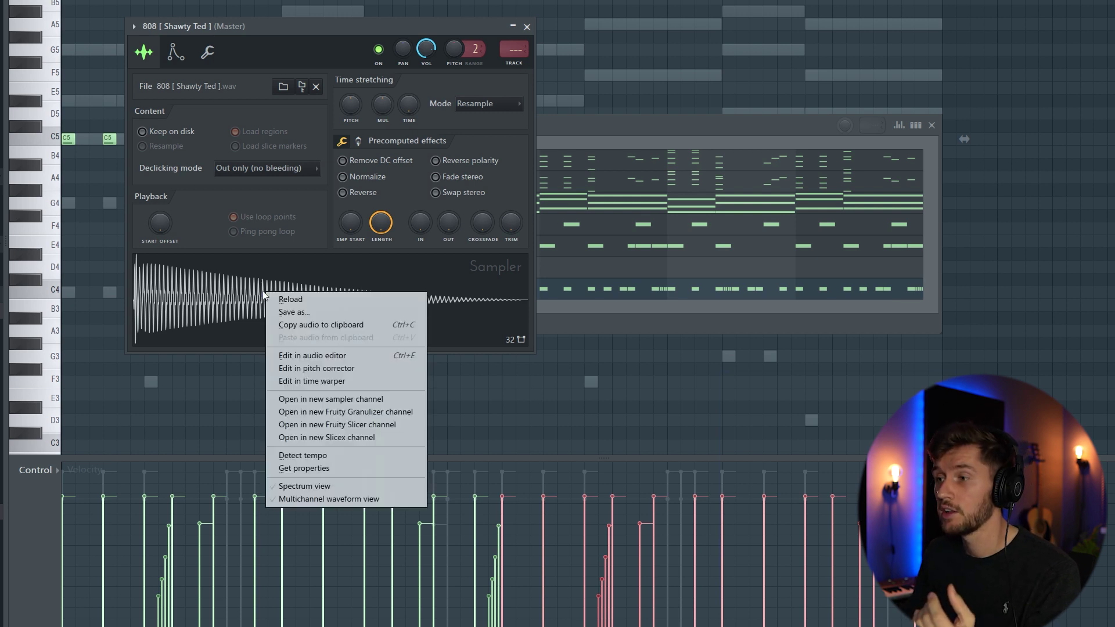
left_click(335, 357)
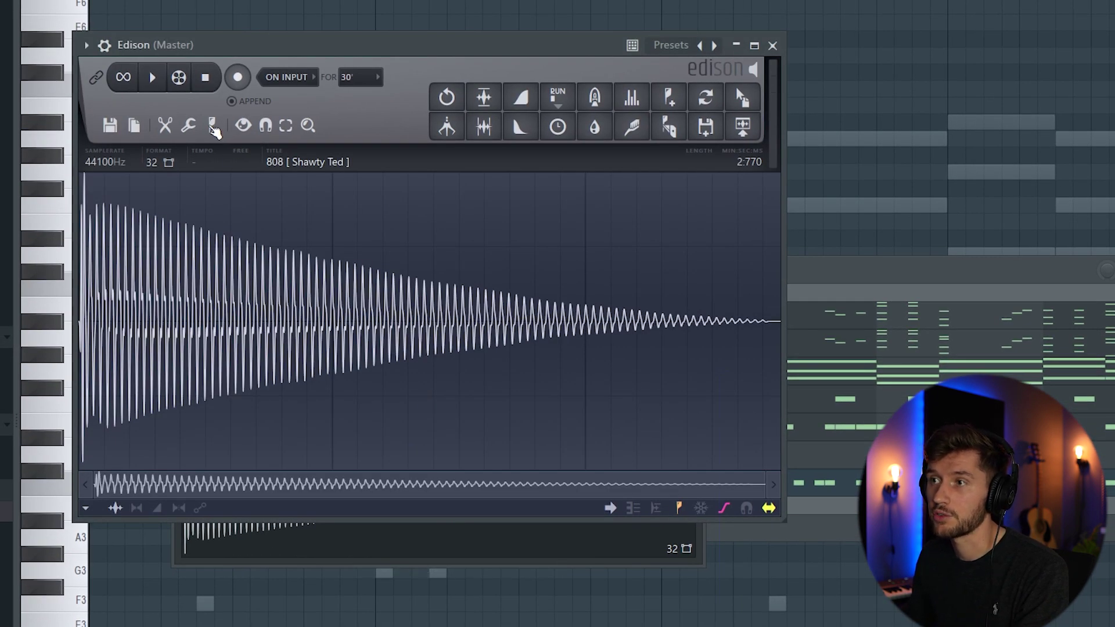
left_click(212, 126)
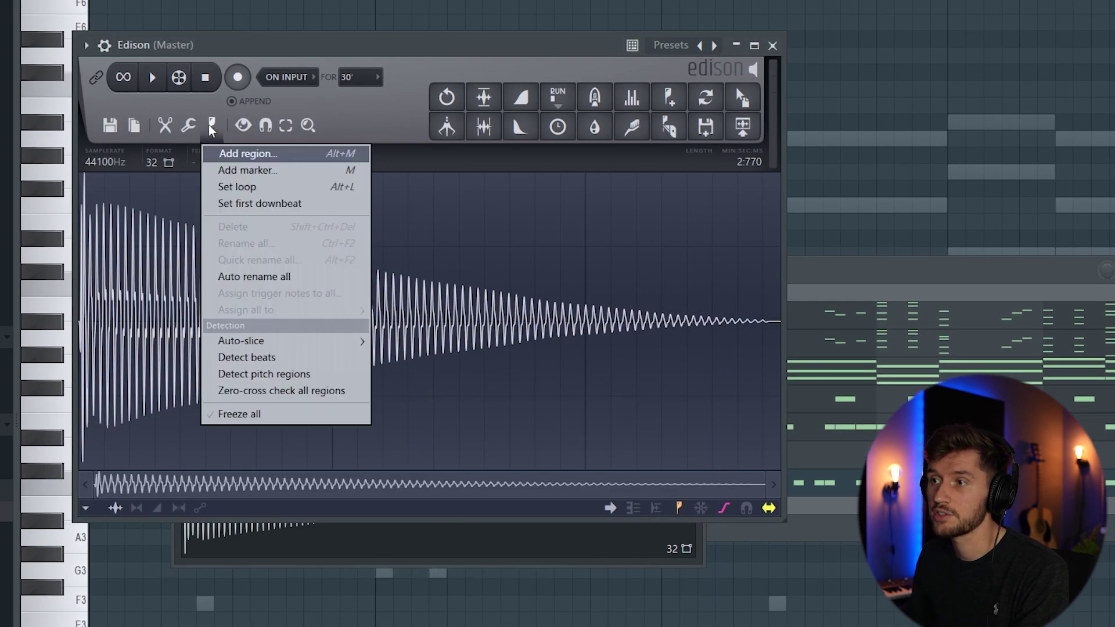
left_click(277, 376)
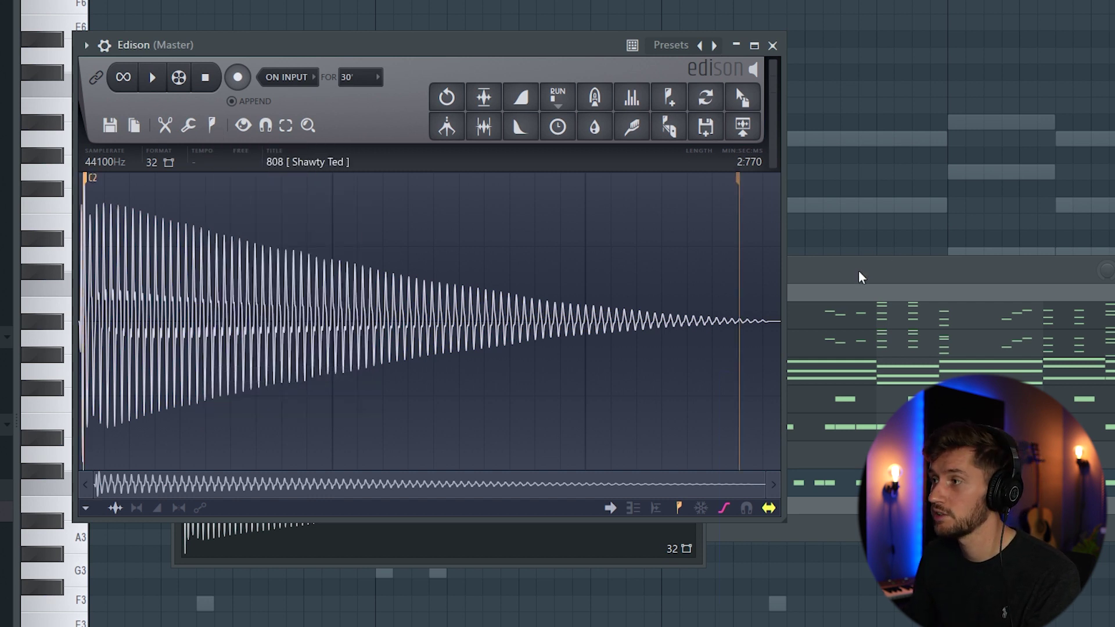
Shape the 808 channel's volume envelope with full hold and with decay, sustain and release at minimum.
left_click(861, 278)
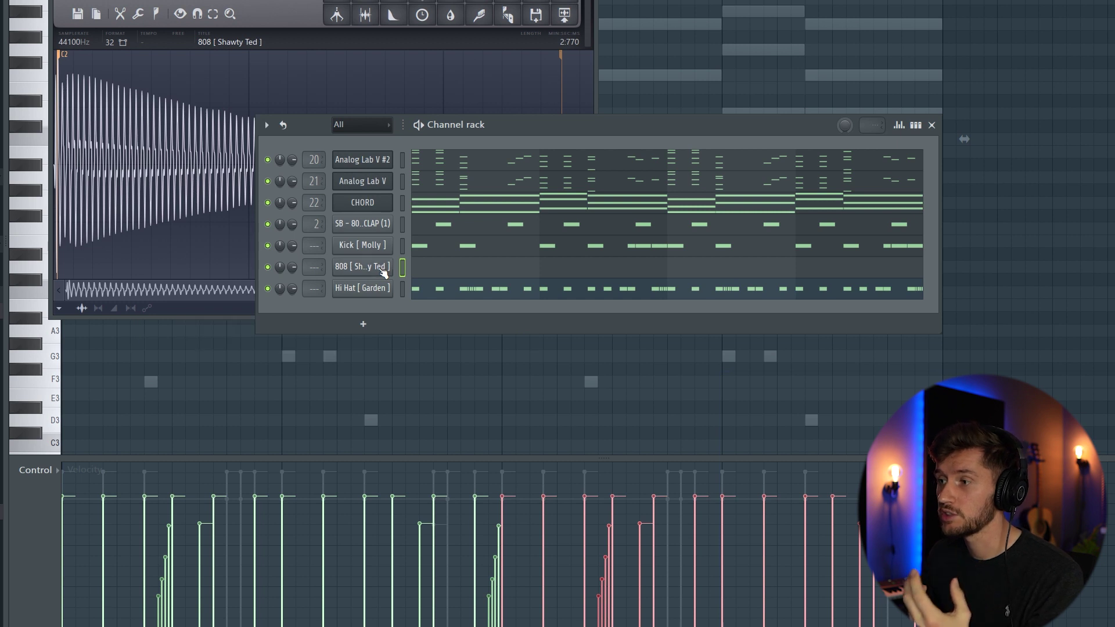
left_click(383, 269)
left_click(175, 53)
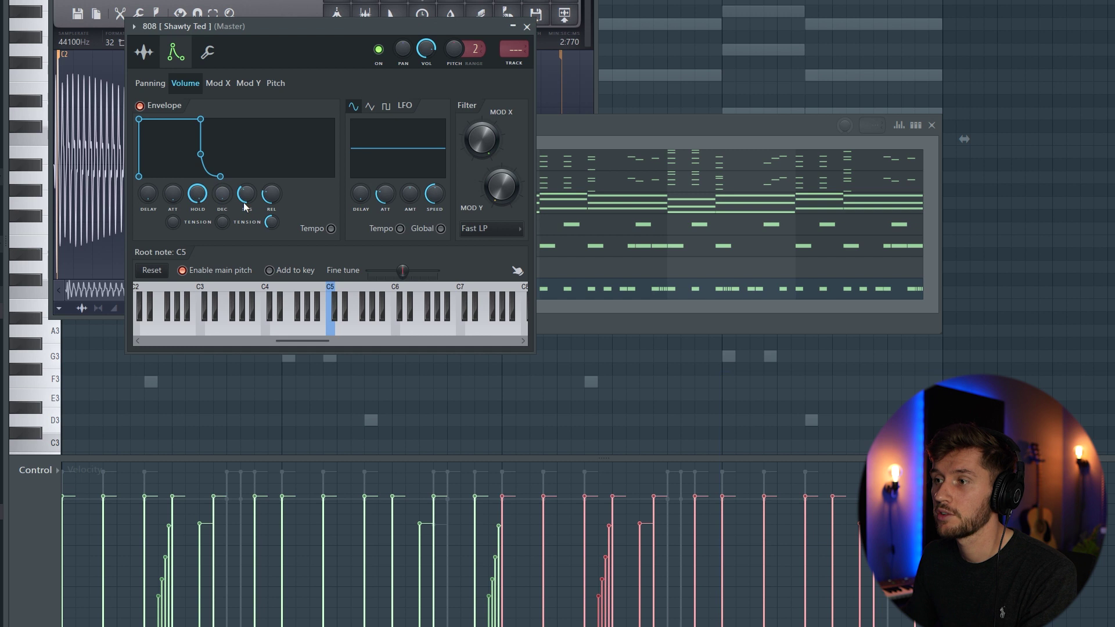
left_click_drag(277, 195, 278, 227)
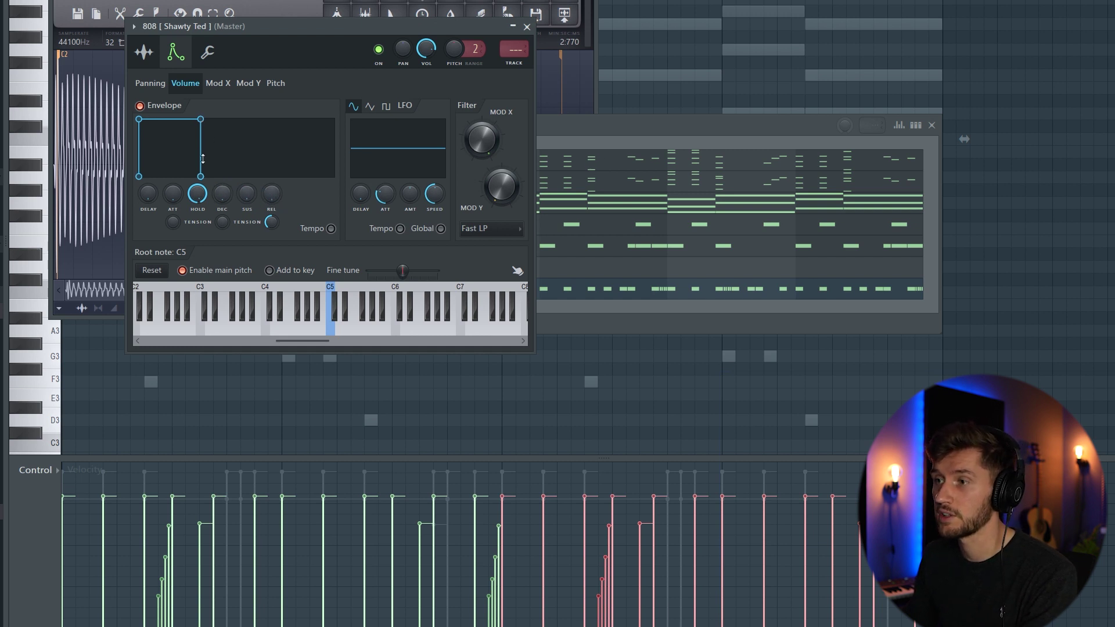
left_click(599, 158)
Write 808 notes C4 and F3 in bar 1 and G3 and D3 in bar 2, six and ten steps long, and play them back.
left_click(474, 270)
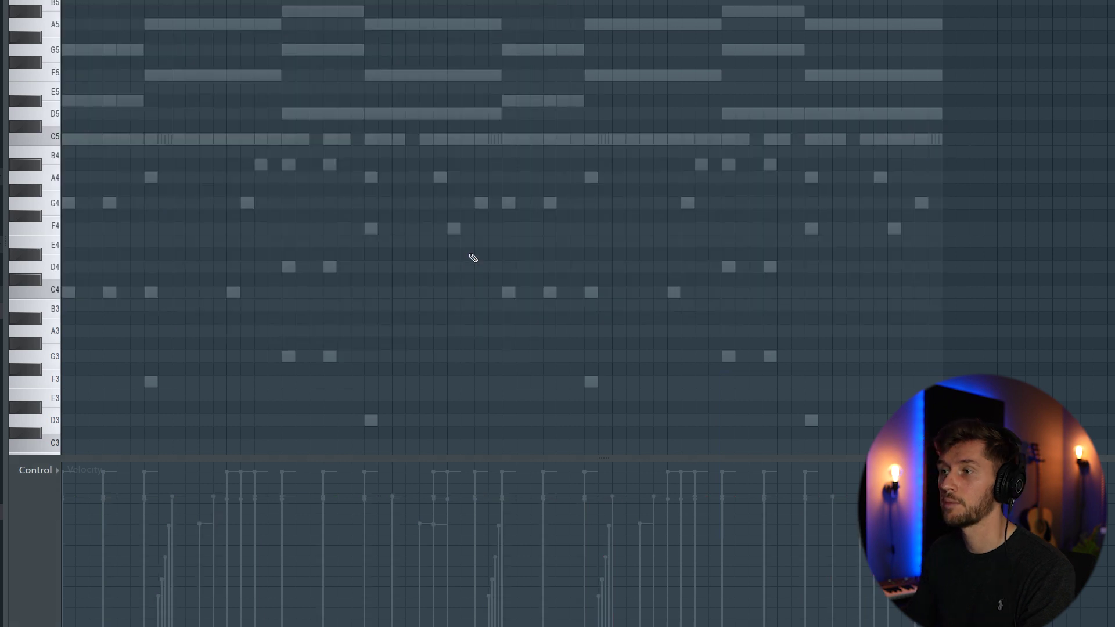
scroll(94, 218, "down", 3)
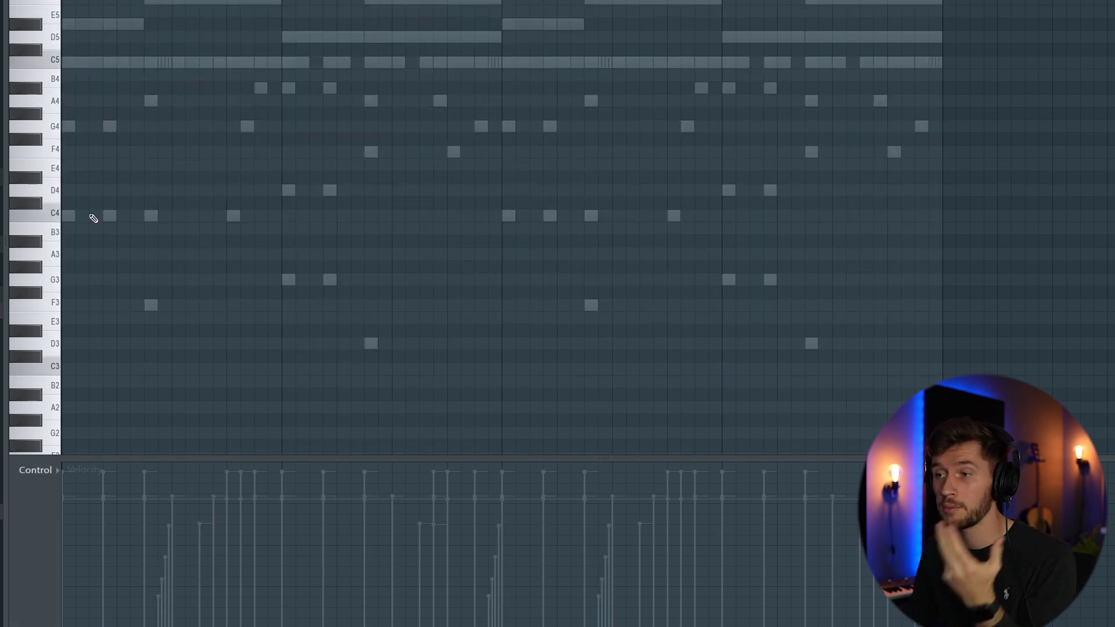
left_click(87, 215)
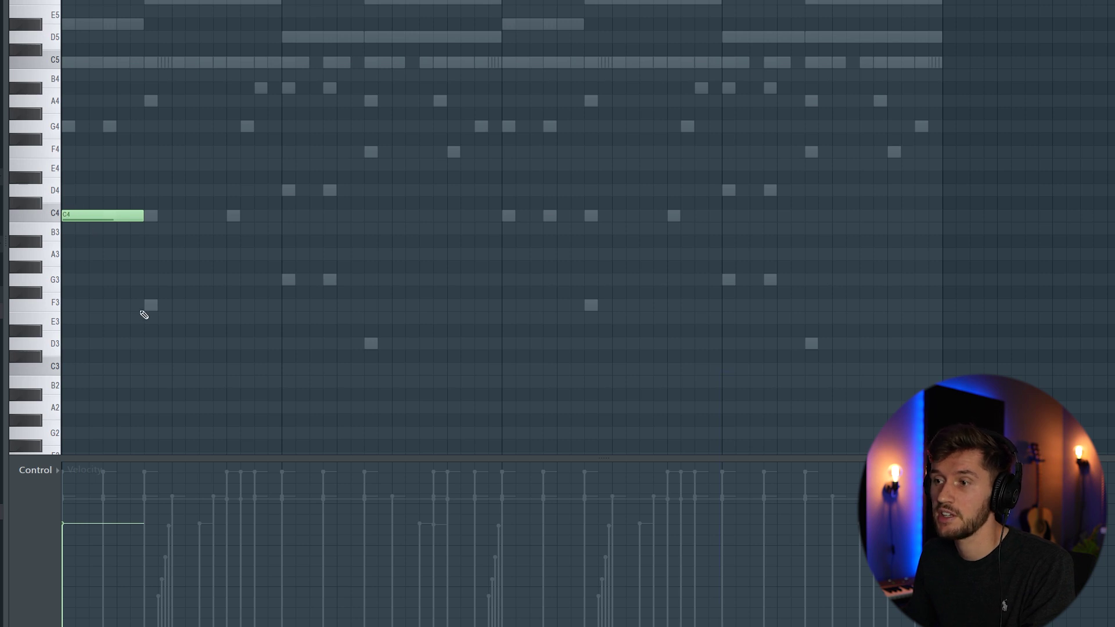
left_click(146, 306)
left_click_drag(276, 306, 281, 307)
left_click(282, 280)
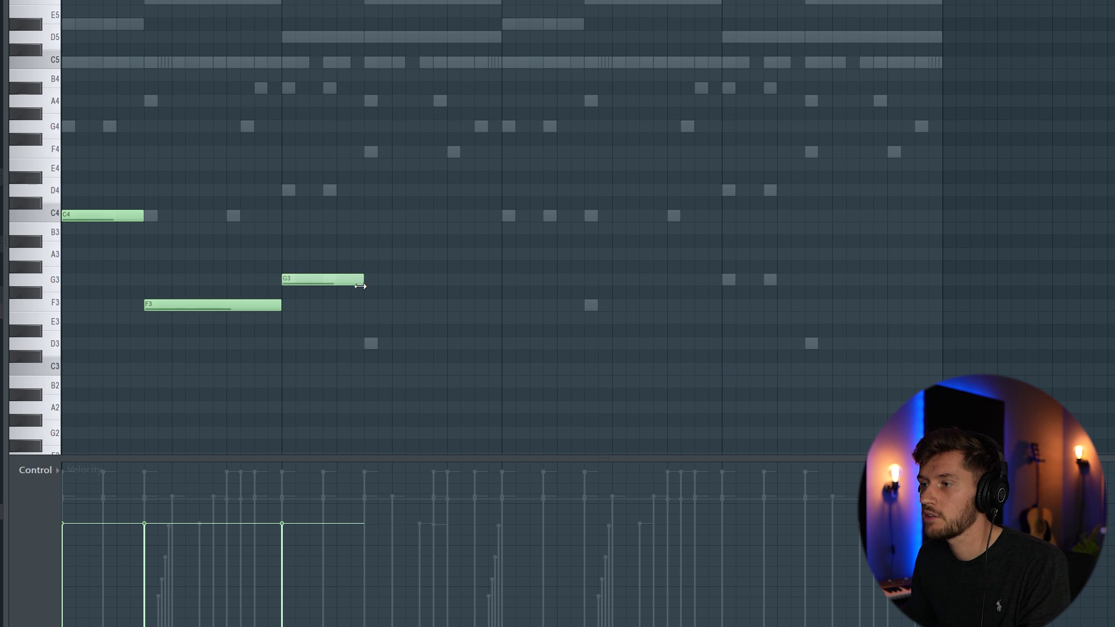
left_click(369, 347)
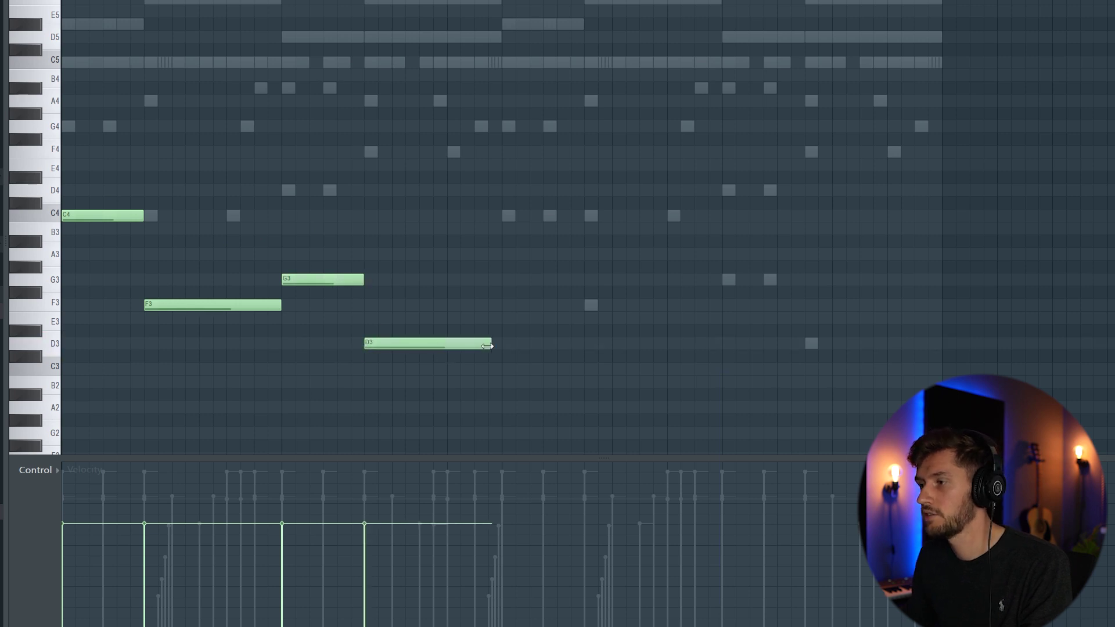
left_click_drag(487, 346, 500, 346)
key("space")
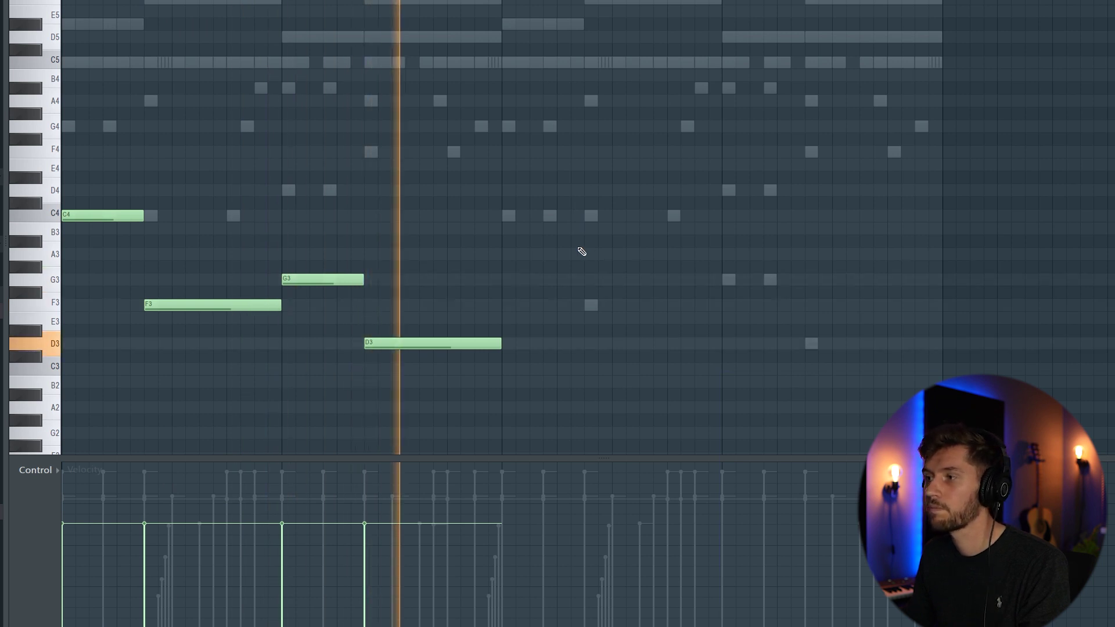
key("space")
Duplicate the four 808 notes into bars 3 and 4 and play the pattern back.
key("ctrl+a")
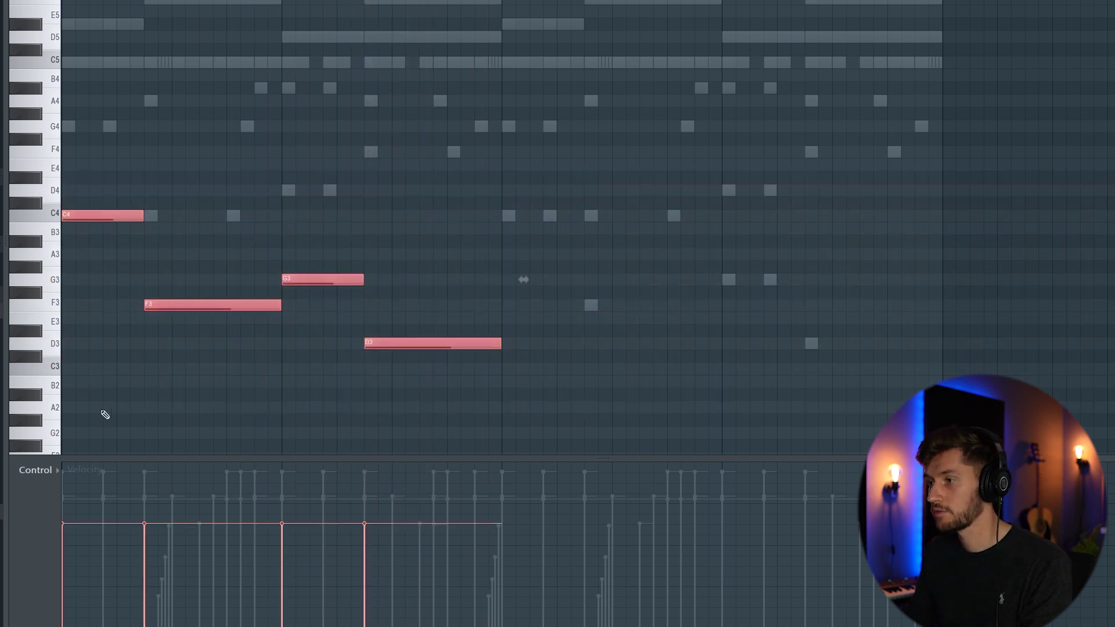
key("alt+f")
left_click_drag(111, 217, 536, 208)
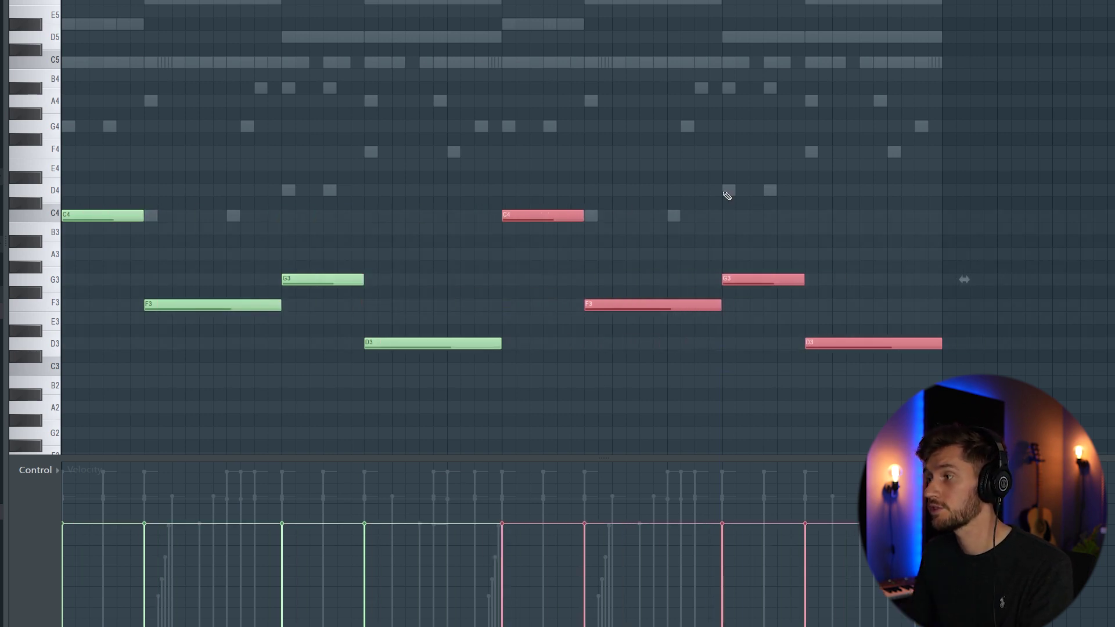
key("ctrl+d")
key("space")
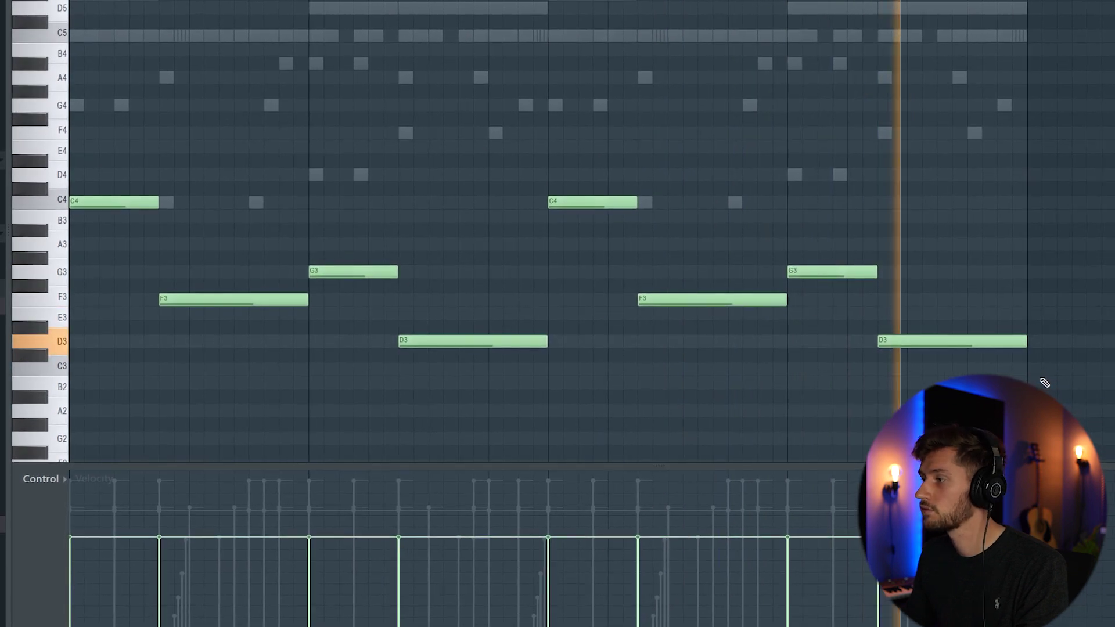
key("space")
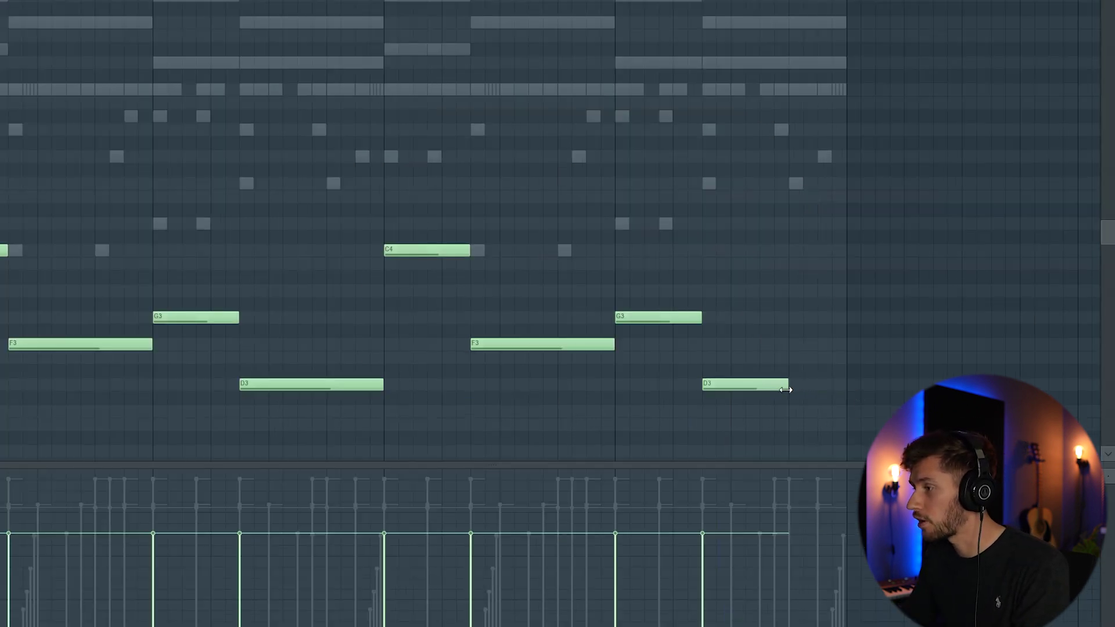
Shorten the last D3 note in bar 4 and fill the rest of the bar with short A3, F3 and G3 notes.
left_click_drag(778, 134, 854, 139)
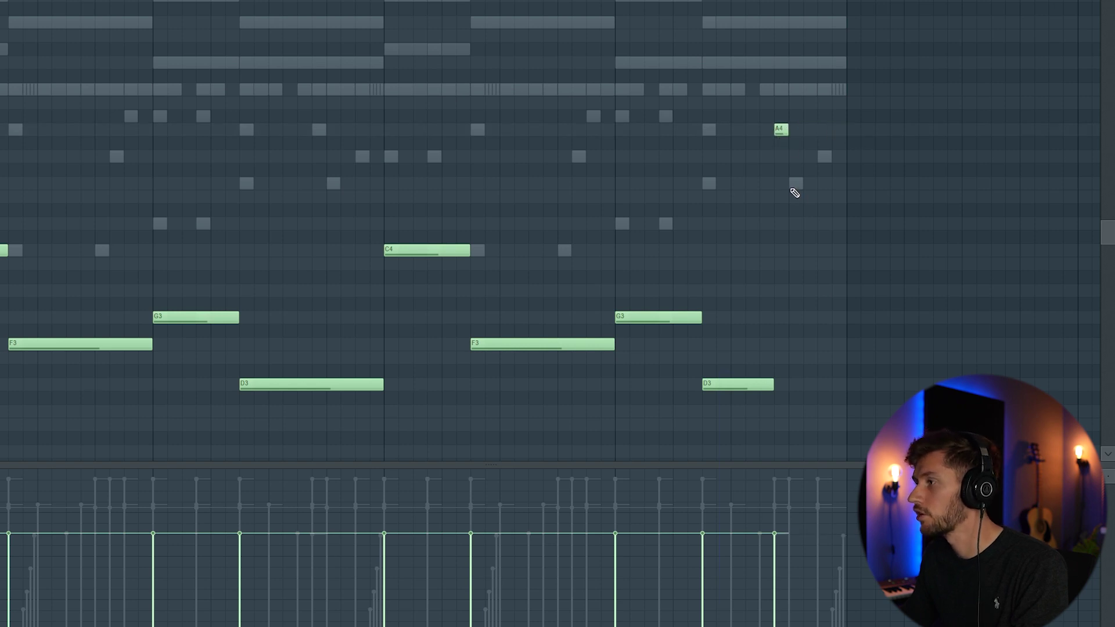
left_click(825, 156)
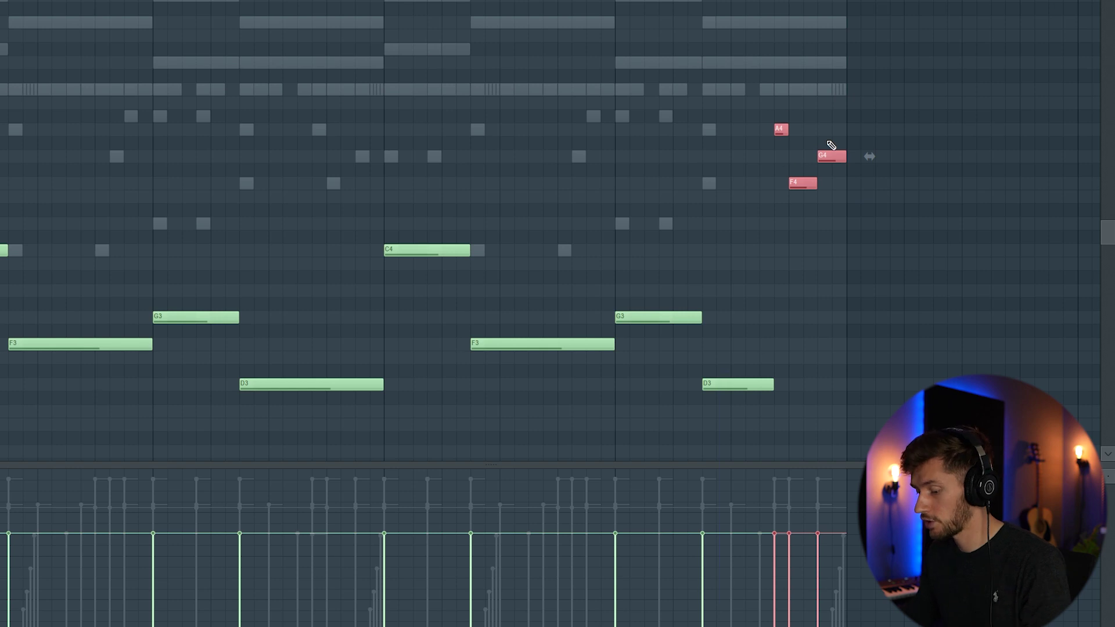
key("ctrl+Down")
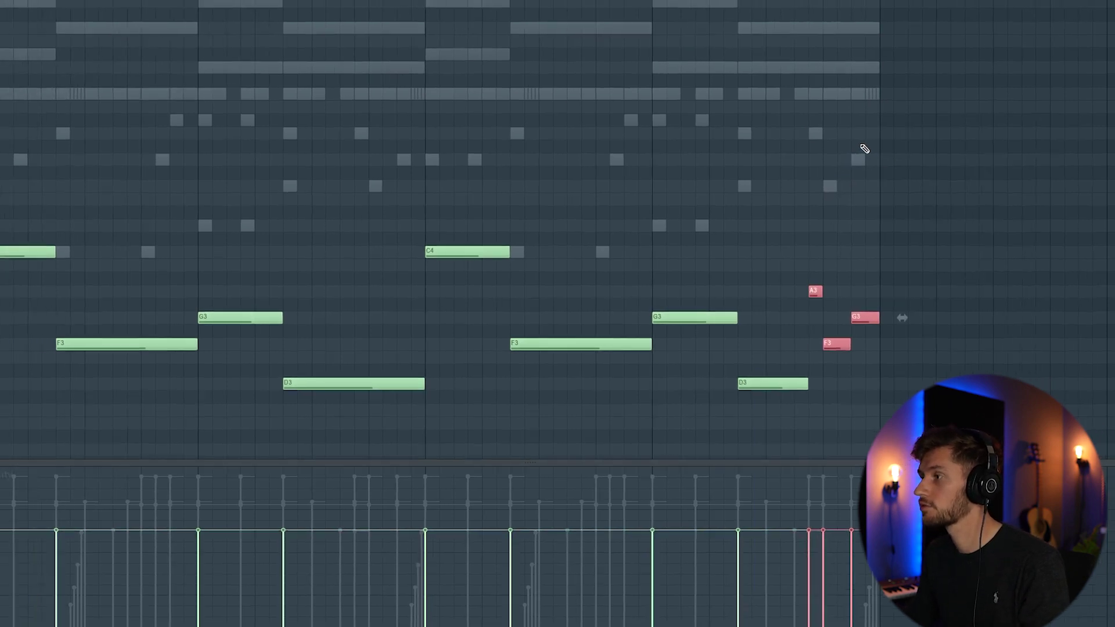
Play back the beat with the extended 808 line, stop it and show the channel rack.
key("space")
key("ctrl+d")
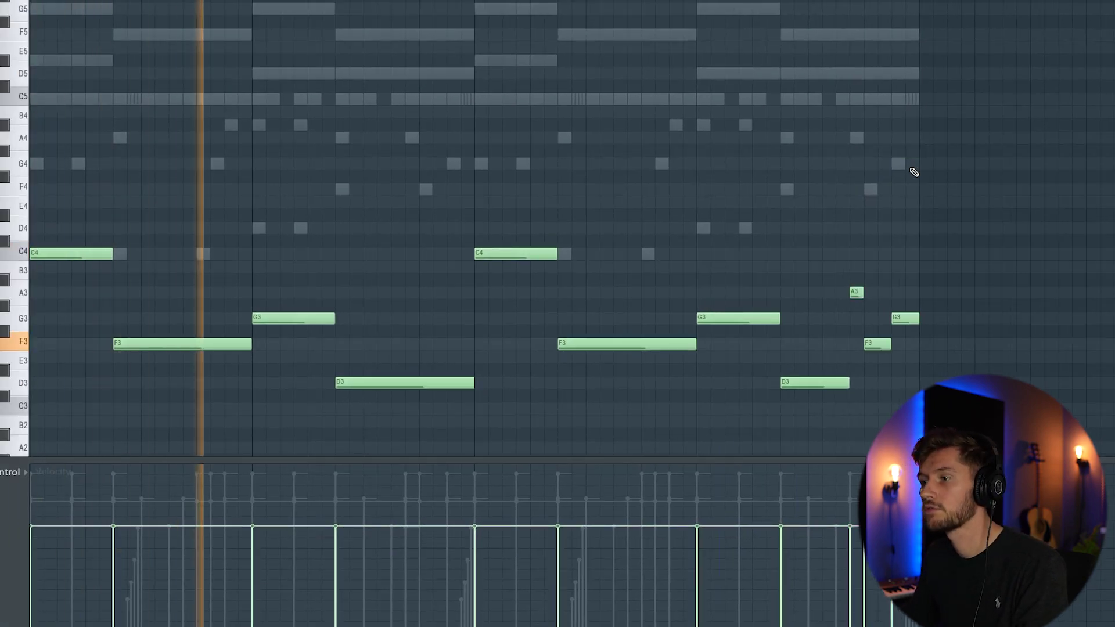
scroll(912, 173, "down", 4)
scroll(906, 174, "down", 3)
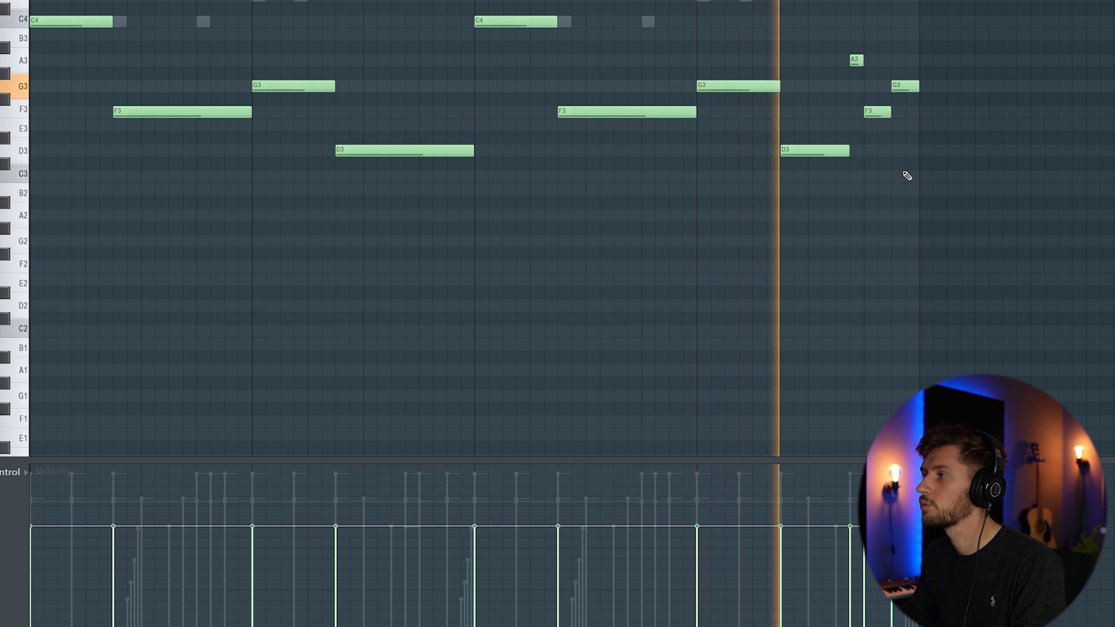
left_click(235, 12)
key("F6")
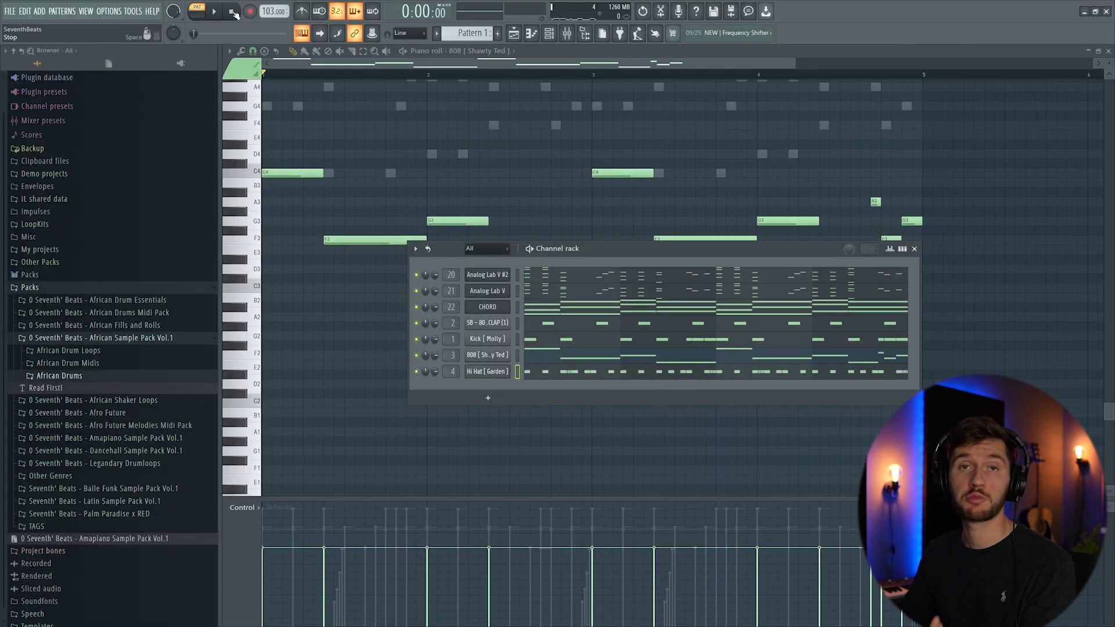